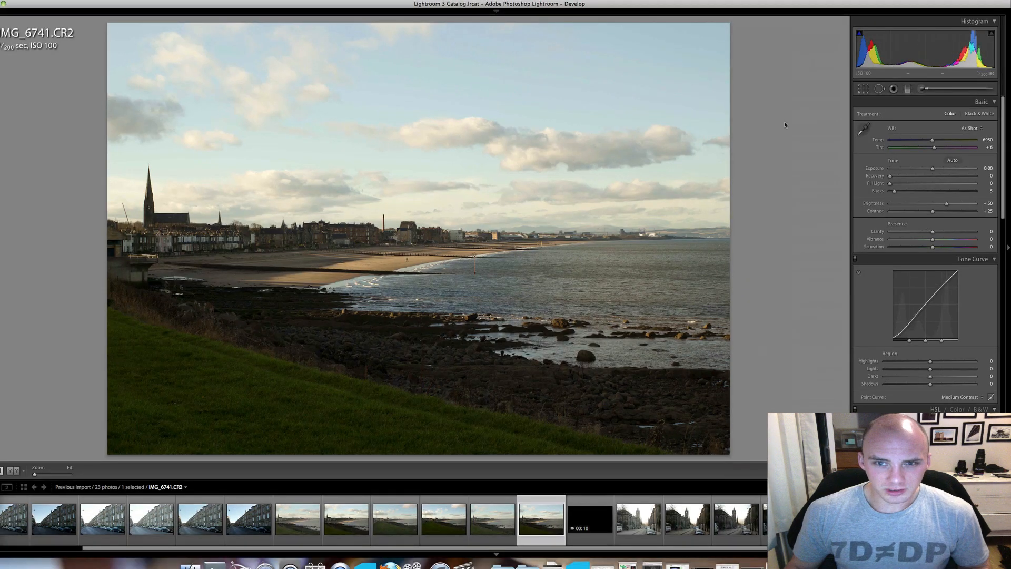
Set up an Adjustment Brush with brightness -5, contrast -55, saturation 40 and clarity -24.
left_click(924, 89)
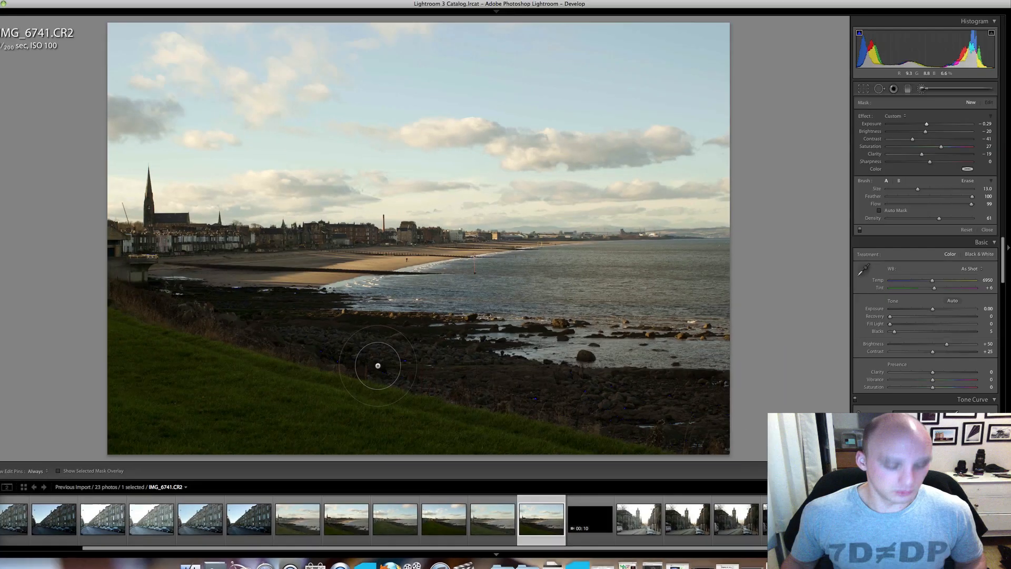
key("F2")
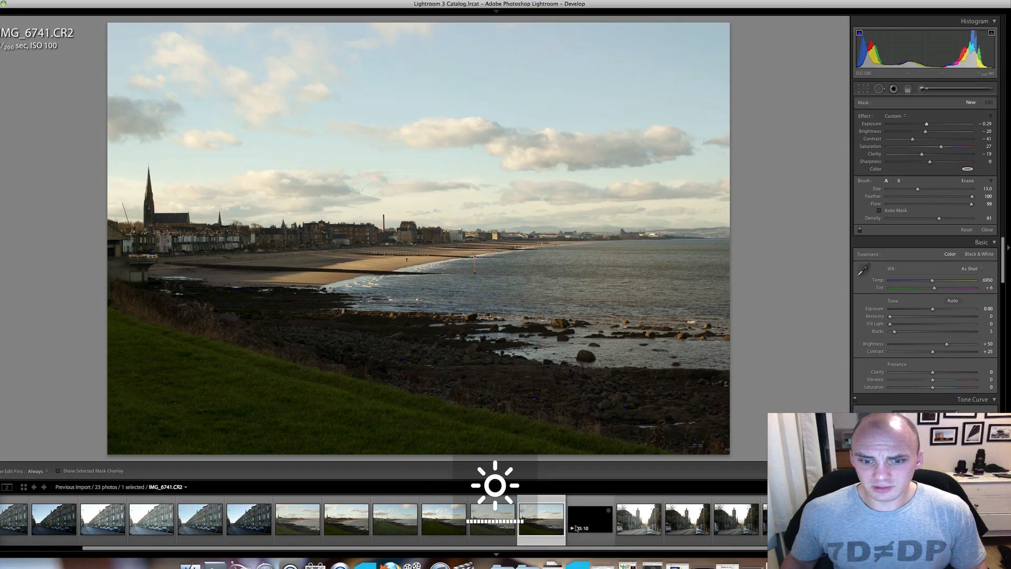
key("F2")
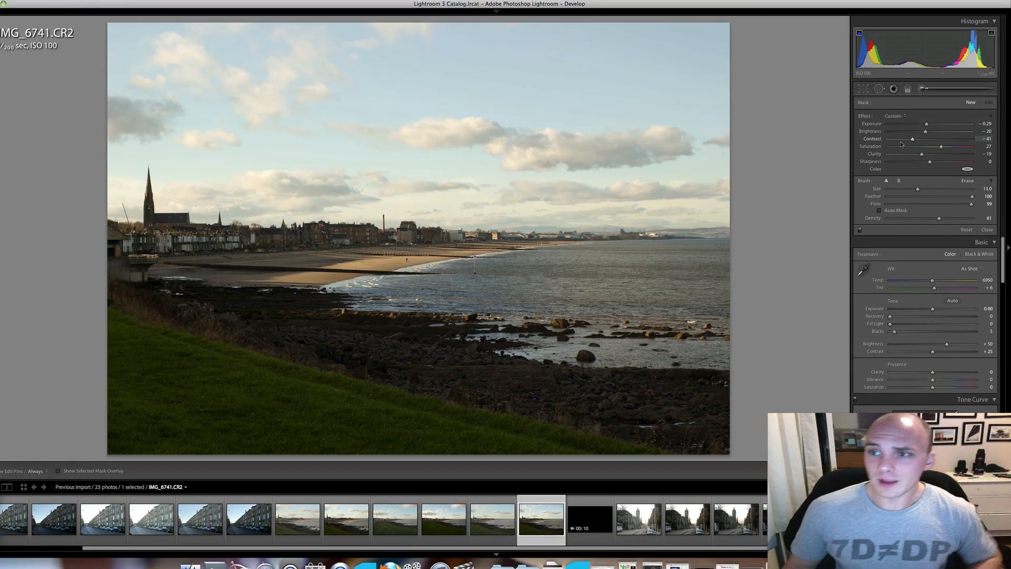
left_click_drag(912, 139, 946, 150)
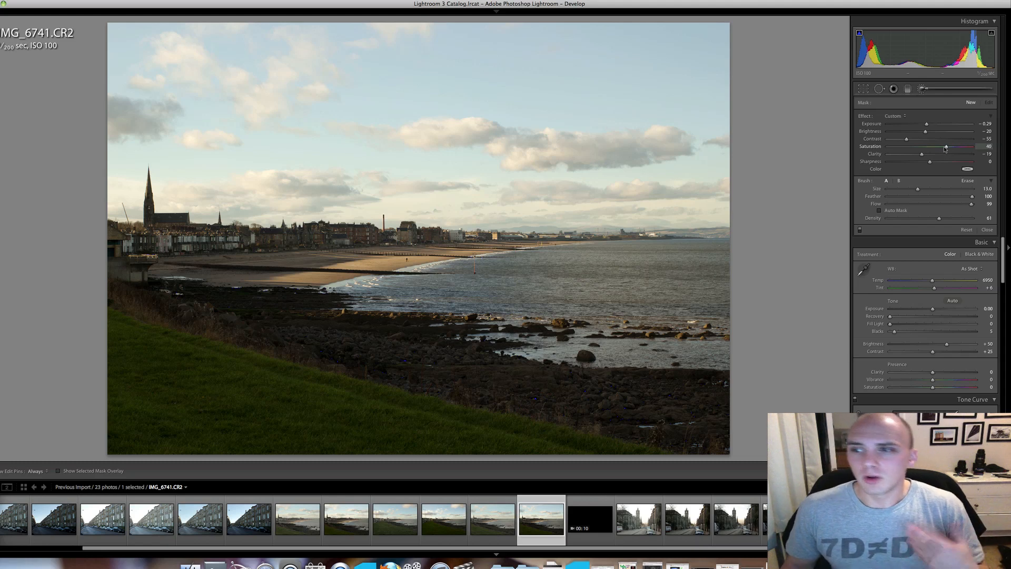
left_click_drag(926, 132, 920, 157)
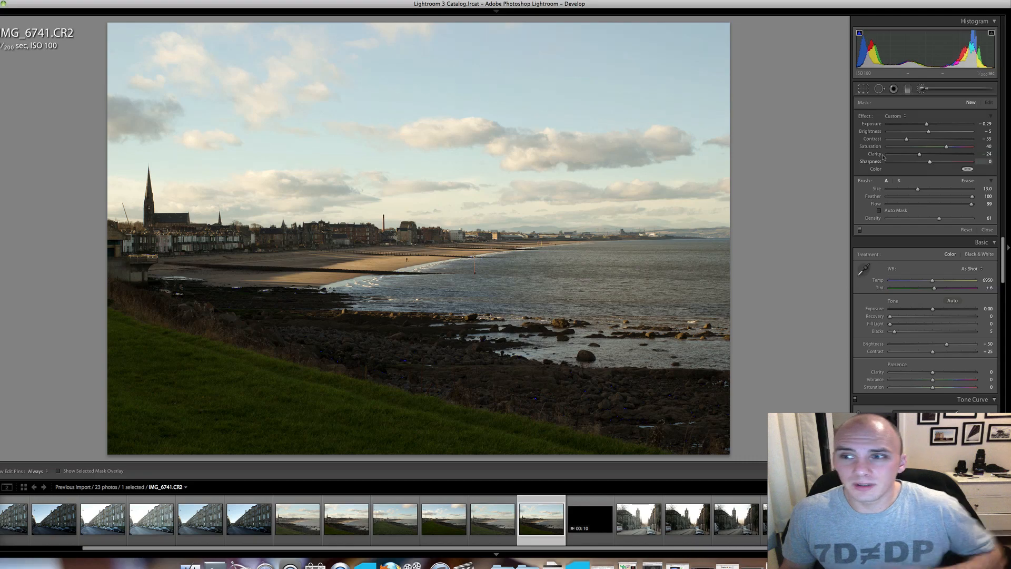
Paint the brush adjustment across the whole sky above the town and sea.
left_click_drag(111, 51, 200, 32)
left_click_drag(200, 33, 754, 40)
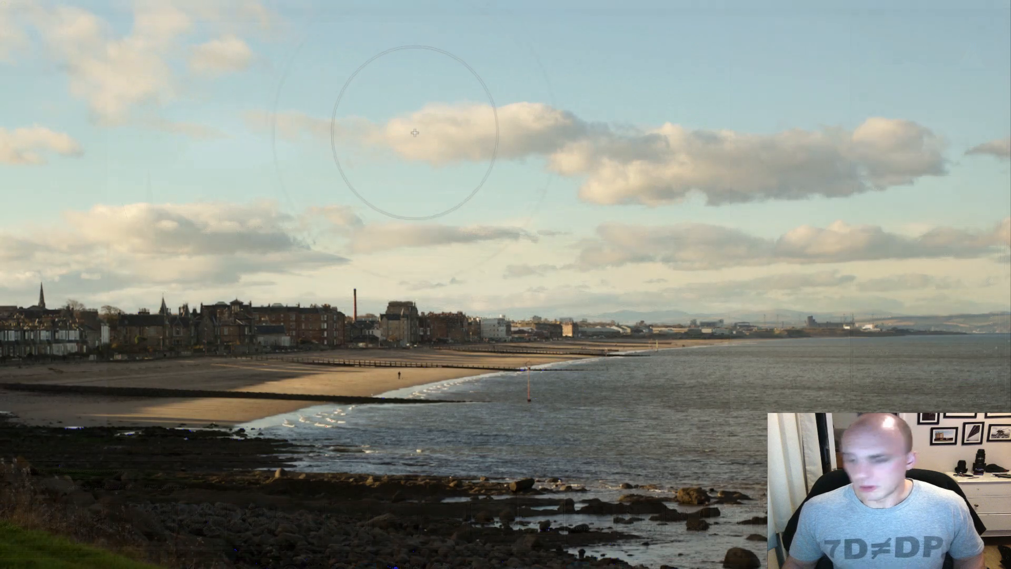
scroll(414, 133, "up", 5)
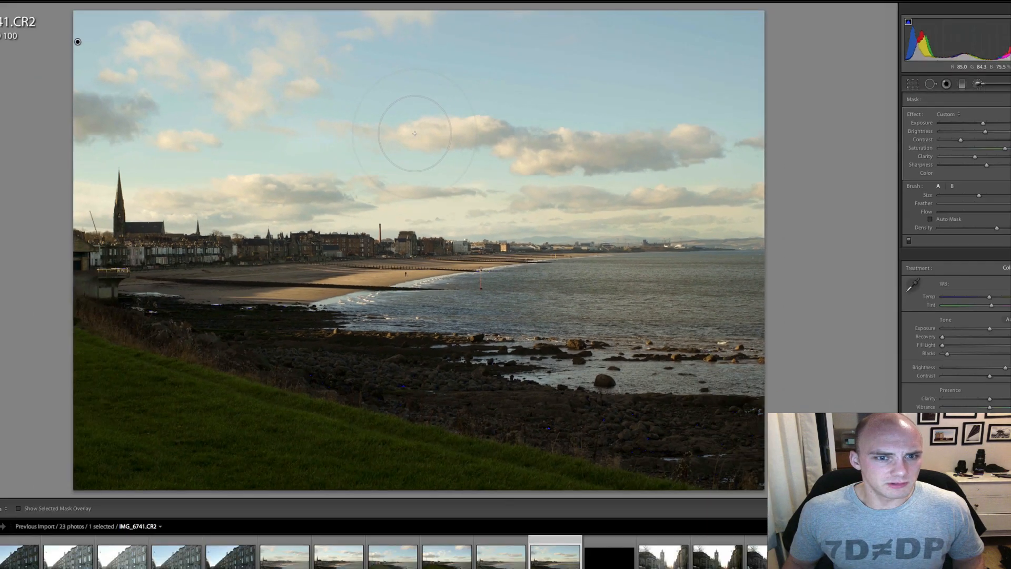
scroll(415, 133, "down", 1)
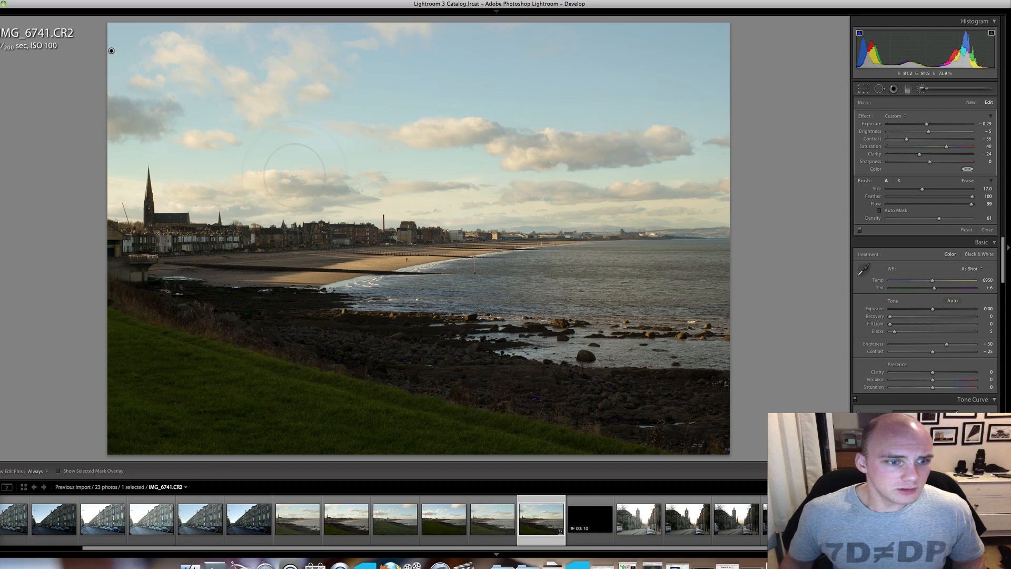
Use the mask overlay to paint in the missed sky areas along the skyline and on the large cloud.
key("o")
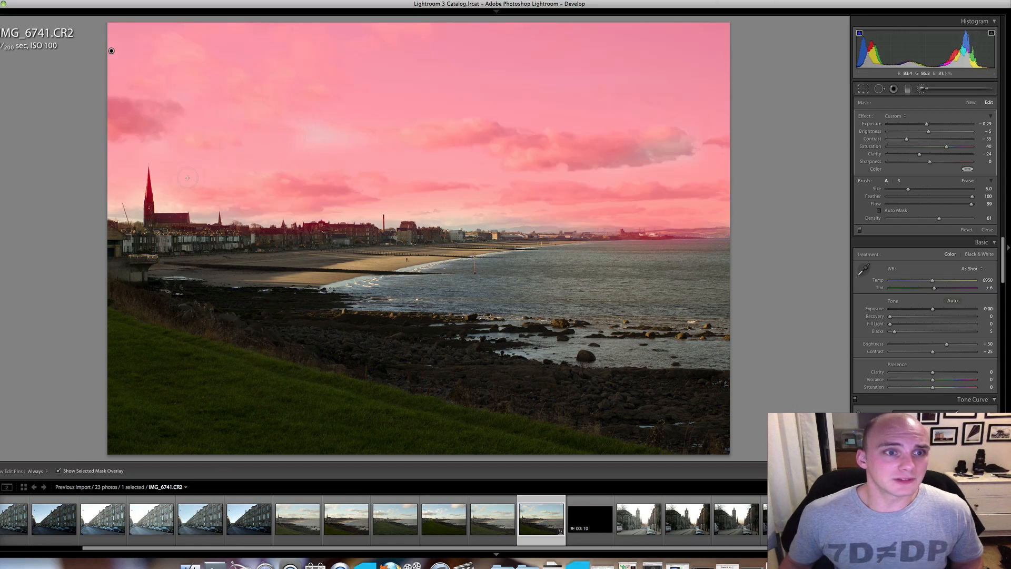
key("h")
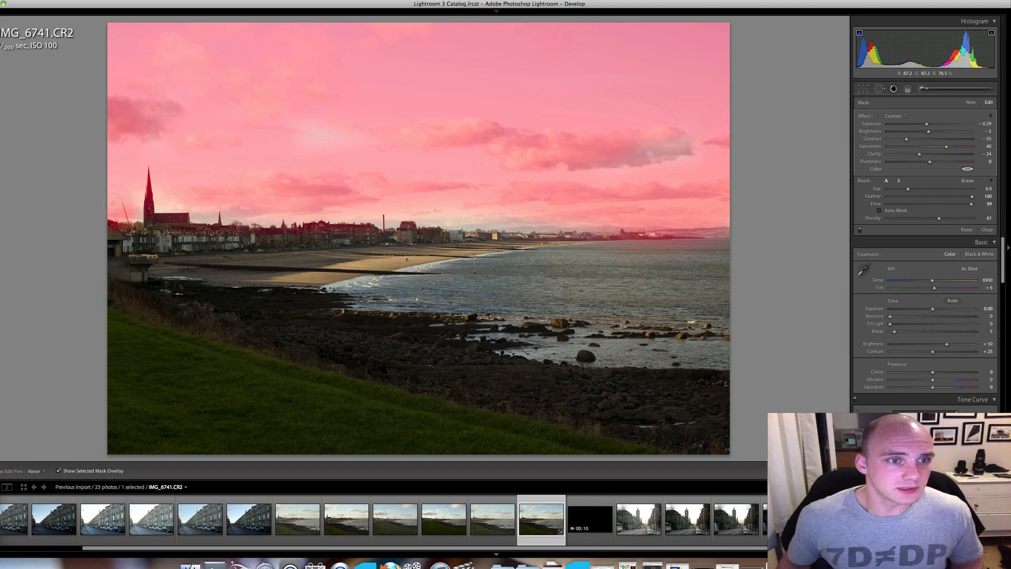
left_click_drag(166, 206, 624, 216)
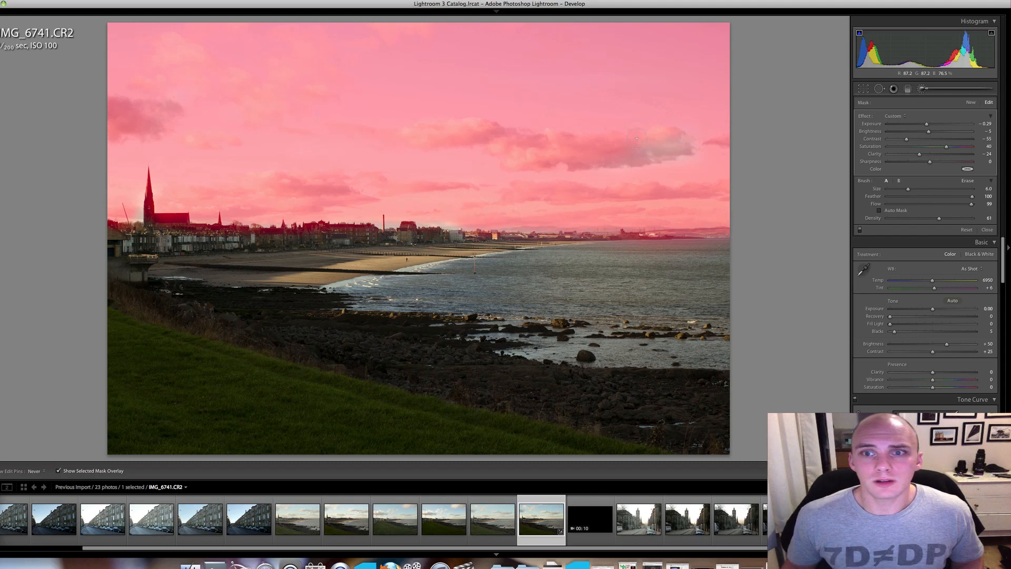
mouse_move(637, 138)
left_mouse_down()
mouse_move(632, 160)
mouse_move(698, 148)
left_mouse_up()
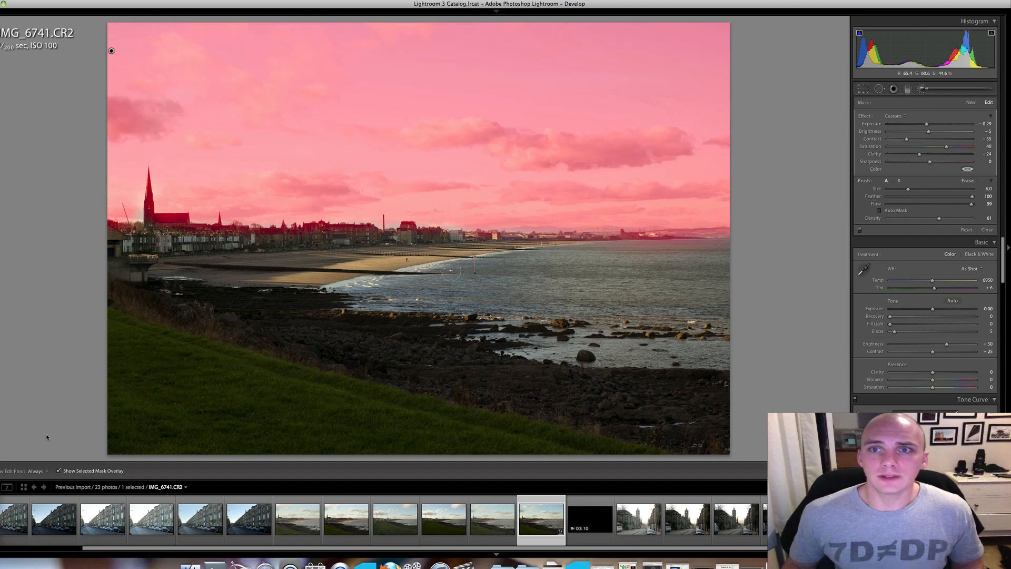
left_click(58, 471)
left_click(923, 91)
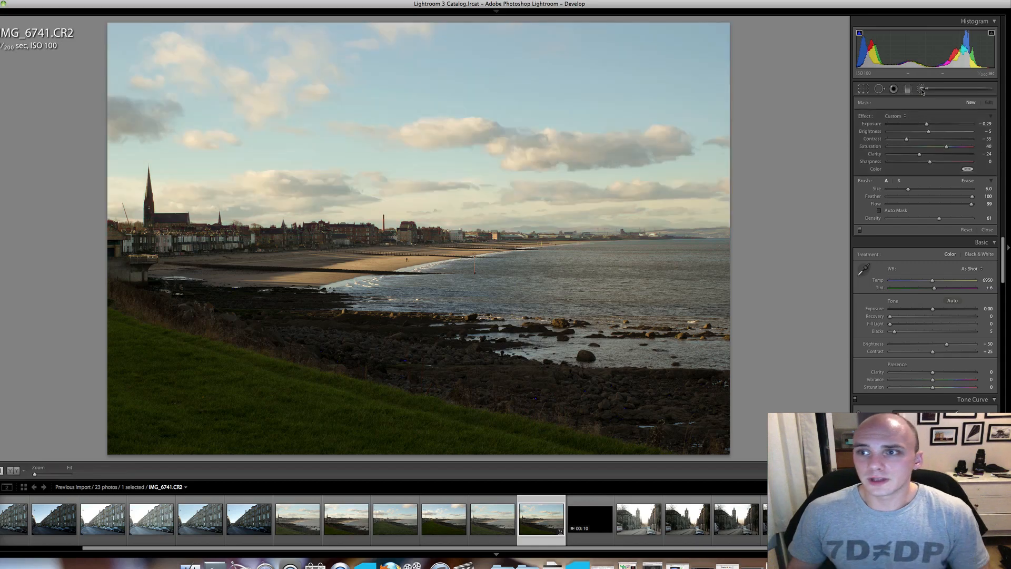
left_click(922, 91)
left_click(922, 91)
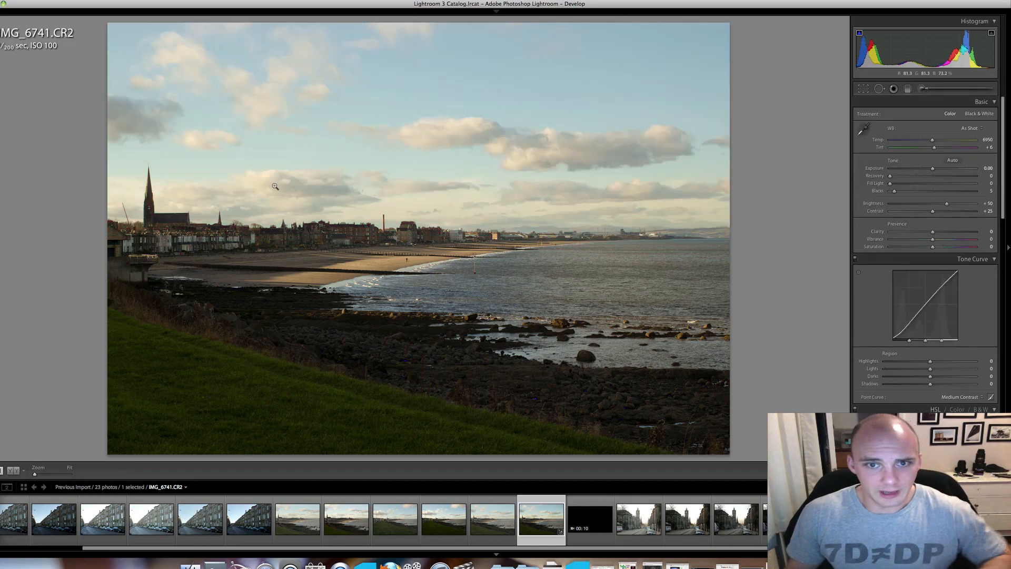
Brush a new adjustment with exposure 0.56, brightness 24 and saturation 0 over the foreground grass and rocks.
left_click(922, 89)
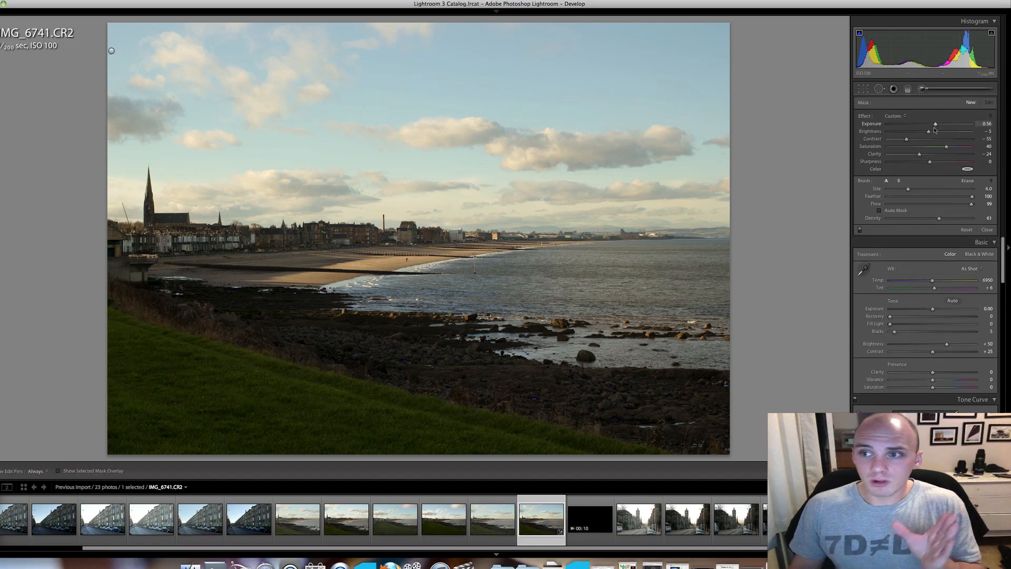
left_click(934, 131)
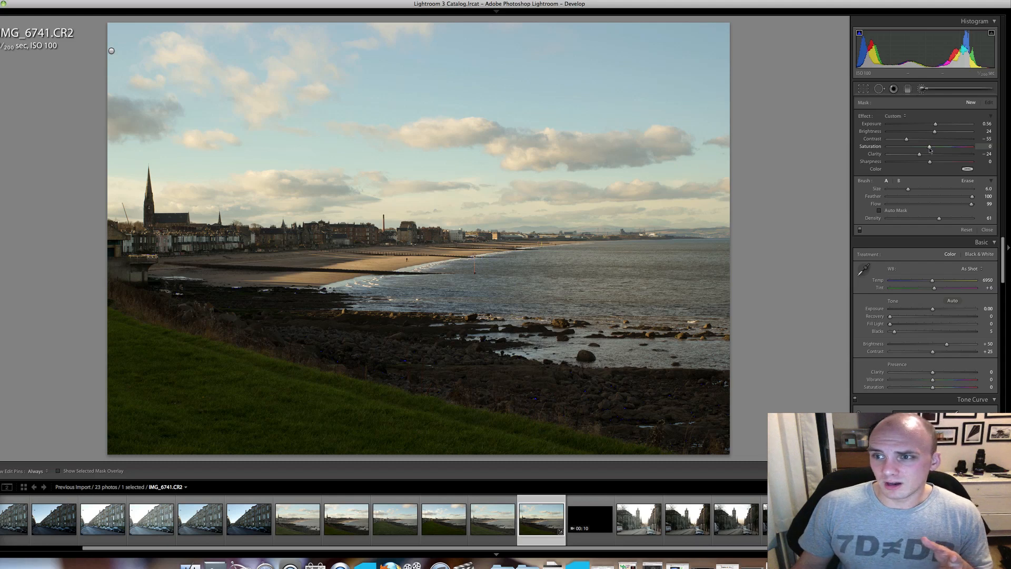
key("h")
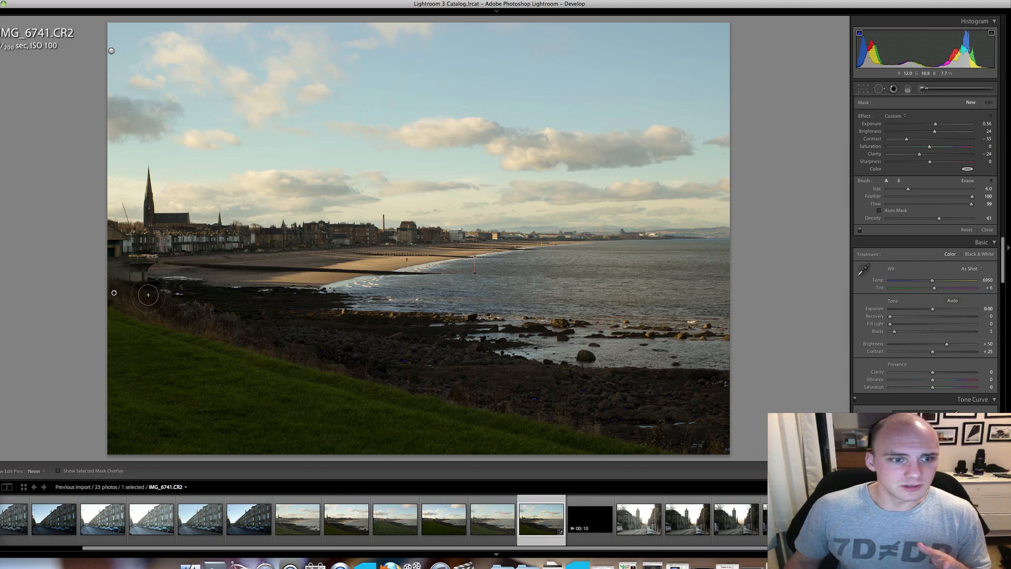
mouse_move(178, 303)
left_mouse_down()
mouse_move(579, 382)
mouse_move(678, 383)
left_mouse_up()
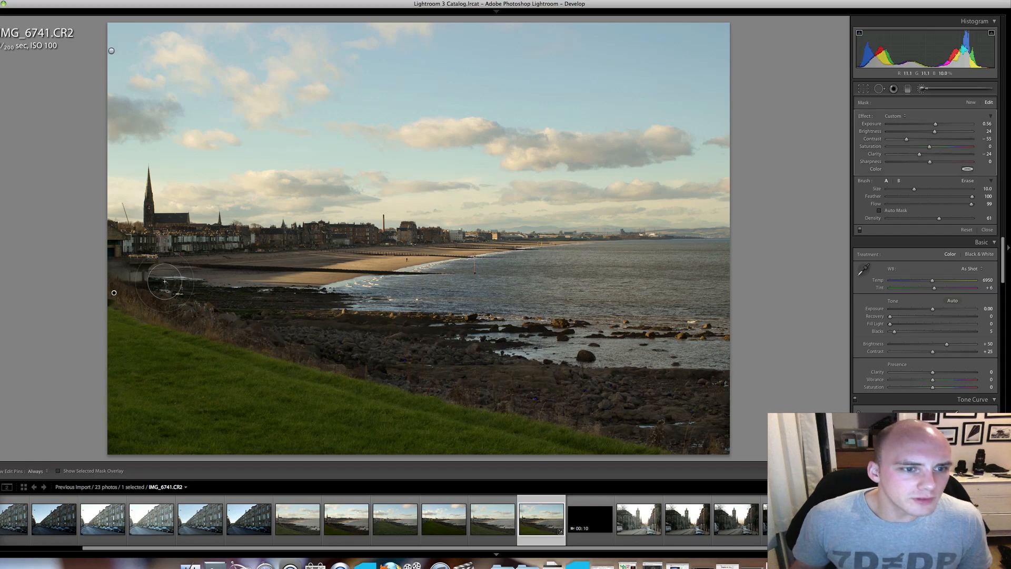
Try extending the foreground adjustment along the upper beach below the buildings with a size 7 brush.
key("bracketleft")
key("bracketleft")
key("bracketleft")
key("h")
left_click_drag(144, 257, 257, 253)
key("h")
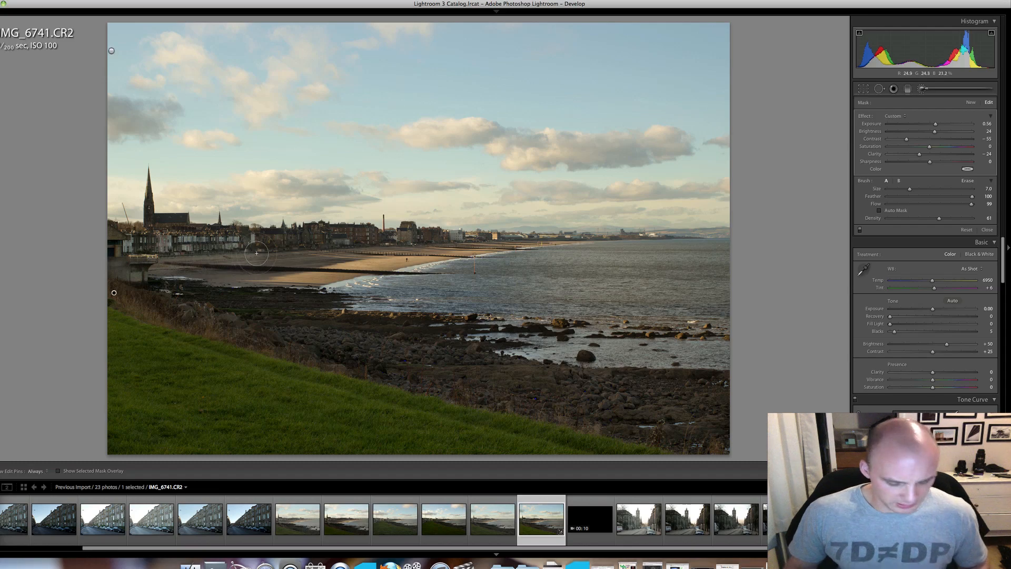
key("ctrl+z")
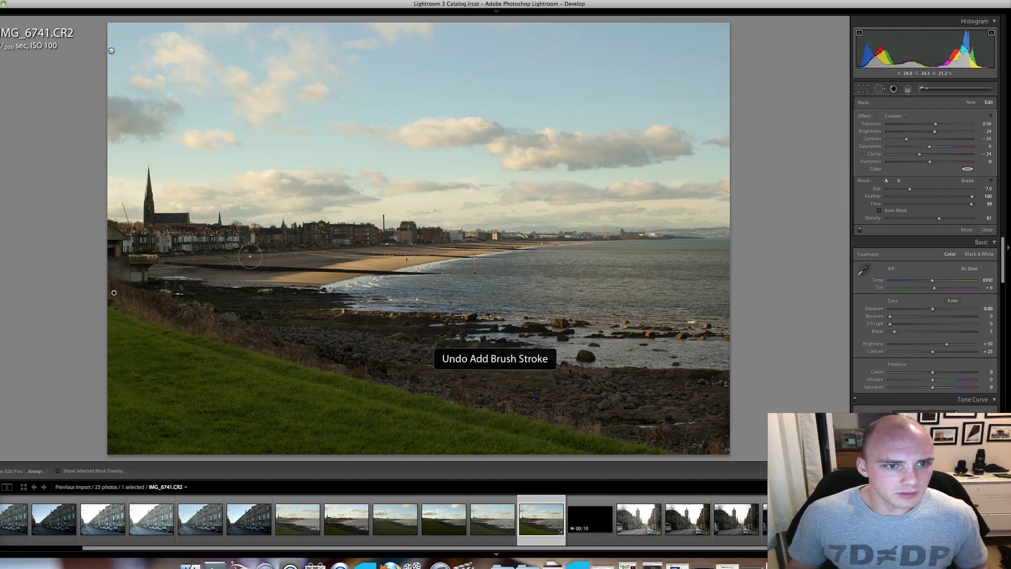
Brush a new adjustment with exposure 0.44, saturation 15 and slightly positive clarity along the buildings and upper beach.
left_click(971, 104)
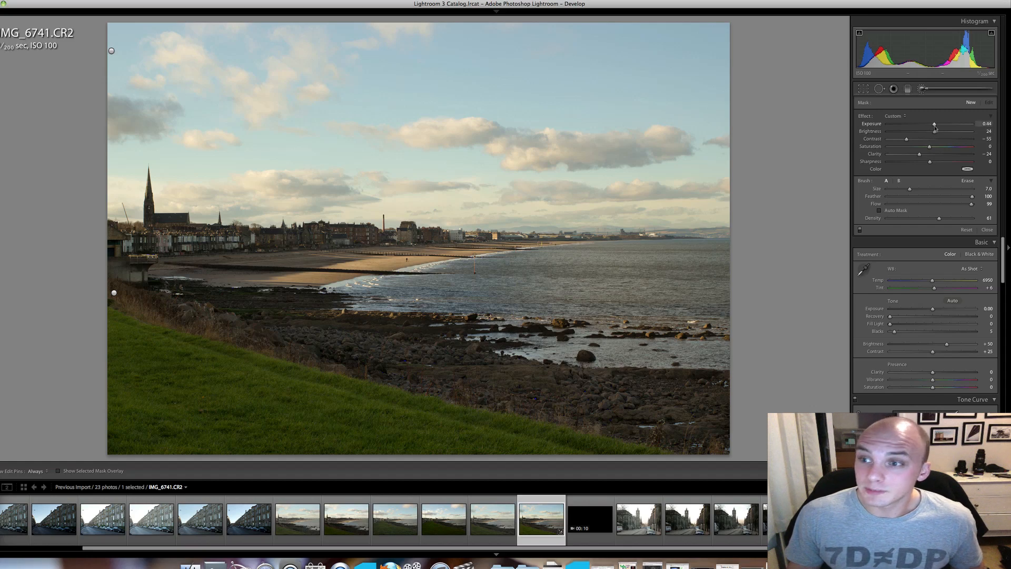
left_click(935, 147)
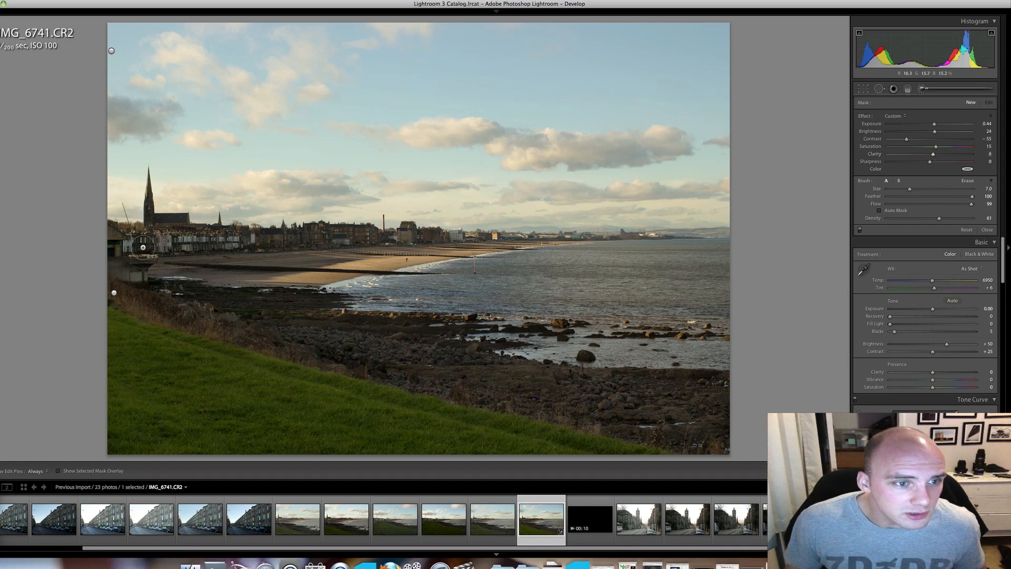
key("h")
mouse_move(190, 245)
left_mouse_down()
mouse_move(328, 243)
mouse_move(171, 267)
mouse_move(336, 255)
mouse_move(270, 272)
mouse_move(143, 268)
mouse_move(438, 269)
mouse_move(495, 248)
mouse_move(558, 245)
left_mouse_up()
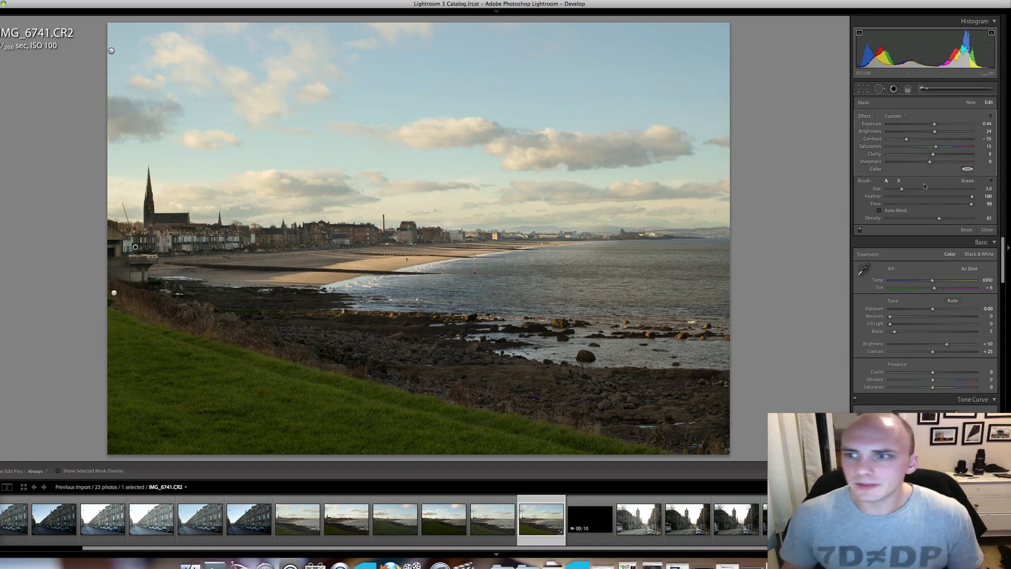
left_click(921, 88)
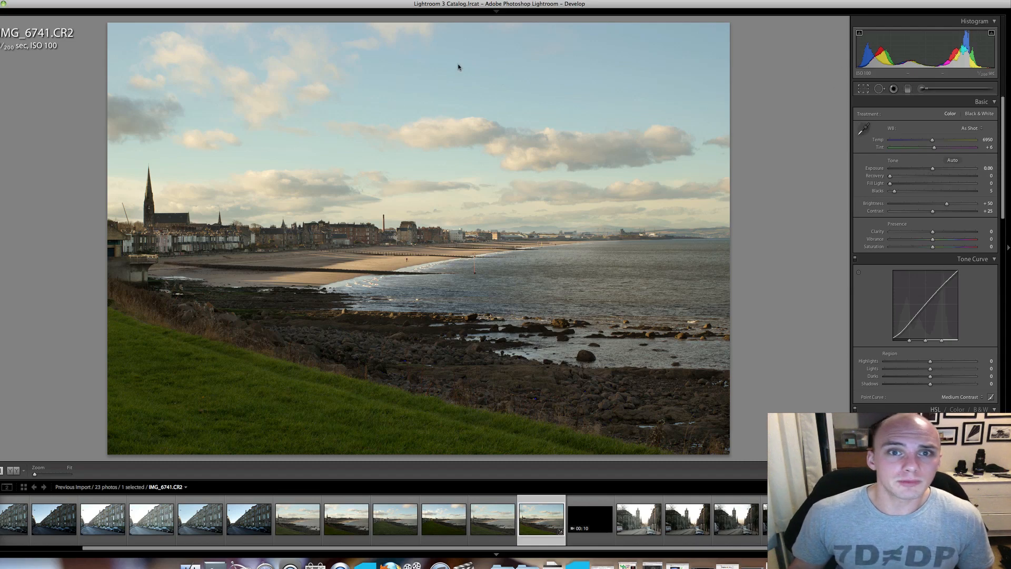
Crop the photo to a wide panorama, removing much of the upper sky and the grassy foreground.
key("r")
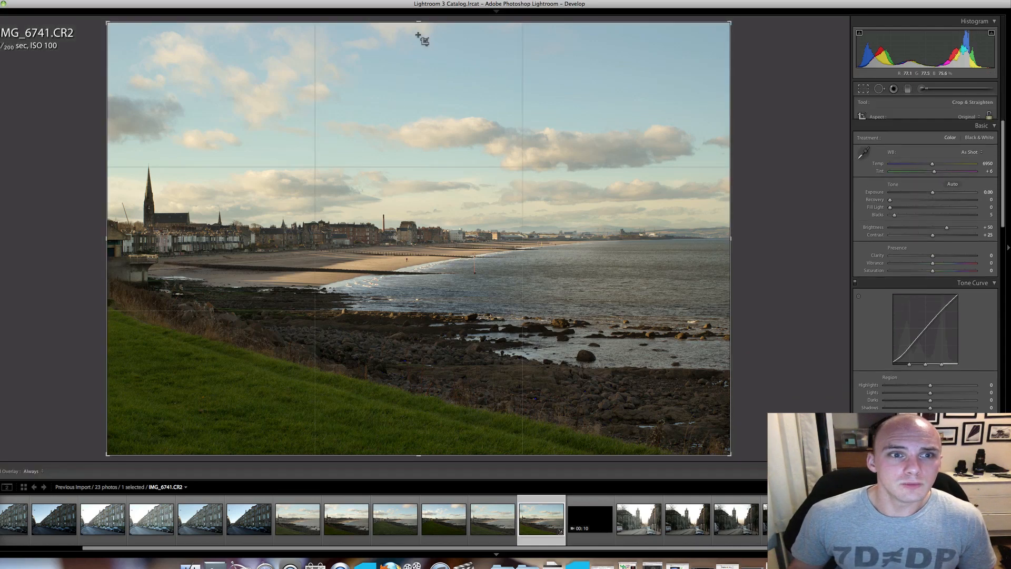
left_click_drag(419, 54, 418, 51)
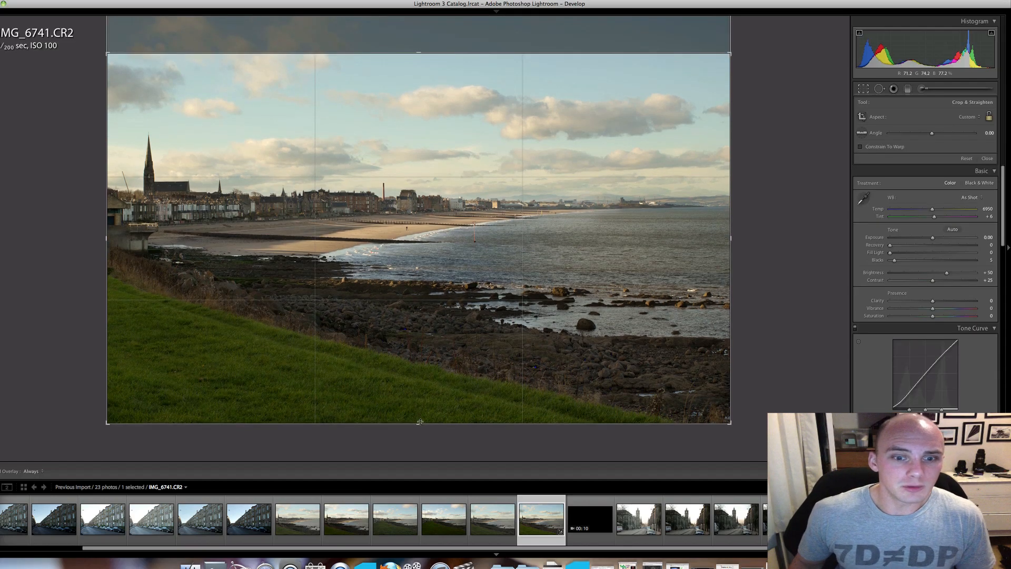
left_click_drag(419, 423, 417, 363)
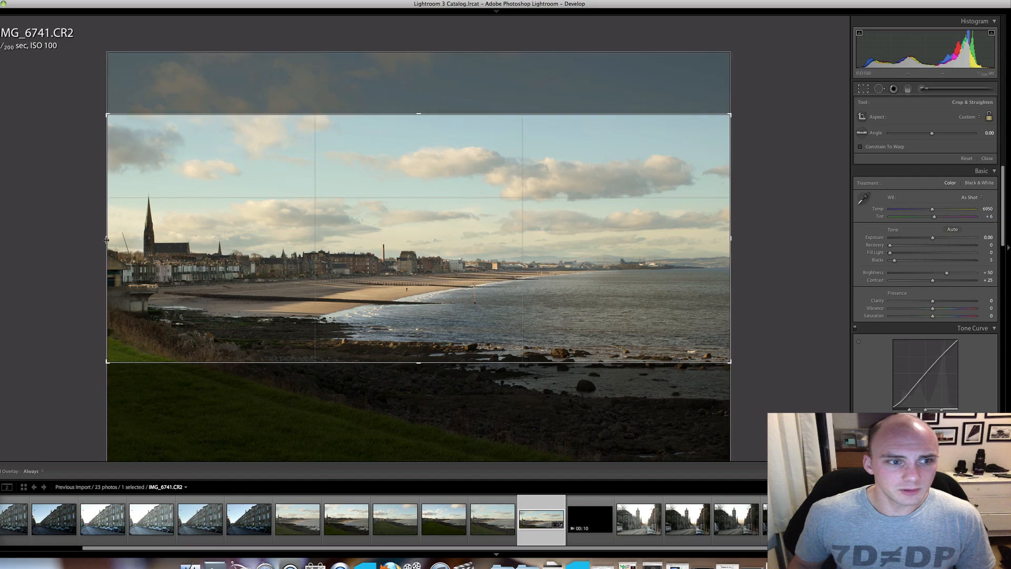
mouse_move(106, 240)
left_mouse_down()
mouse_move(128, 240)
mouse_move(111, 239)
left_mouse_up()
key("Return")
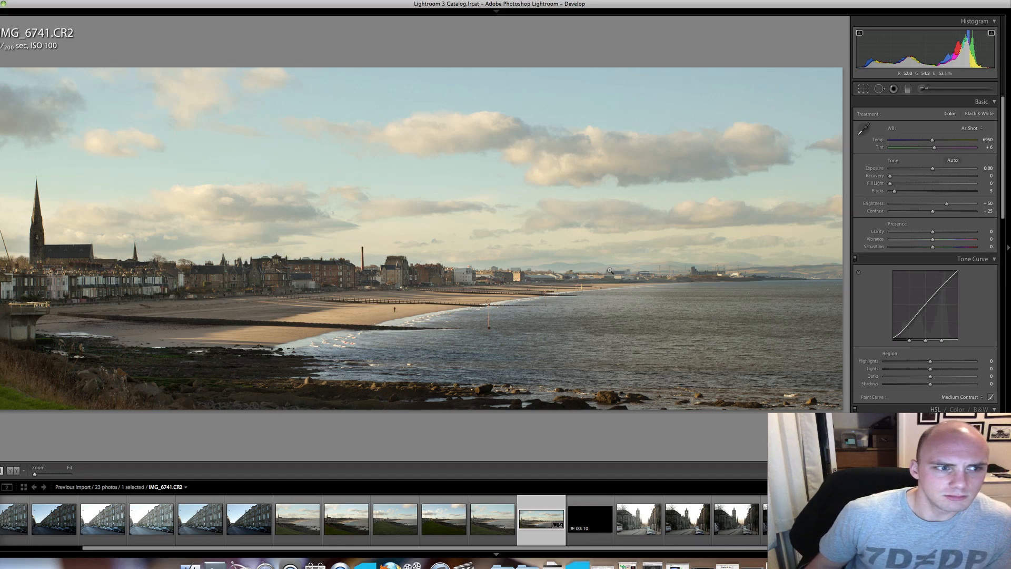
Reopen the crop and widen it on the church side to nearly the full photo width.
left_click(863, 89)
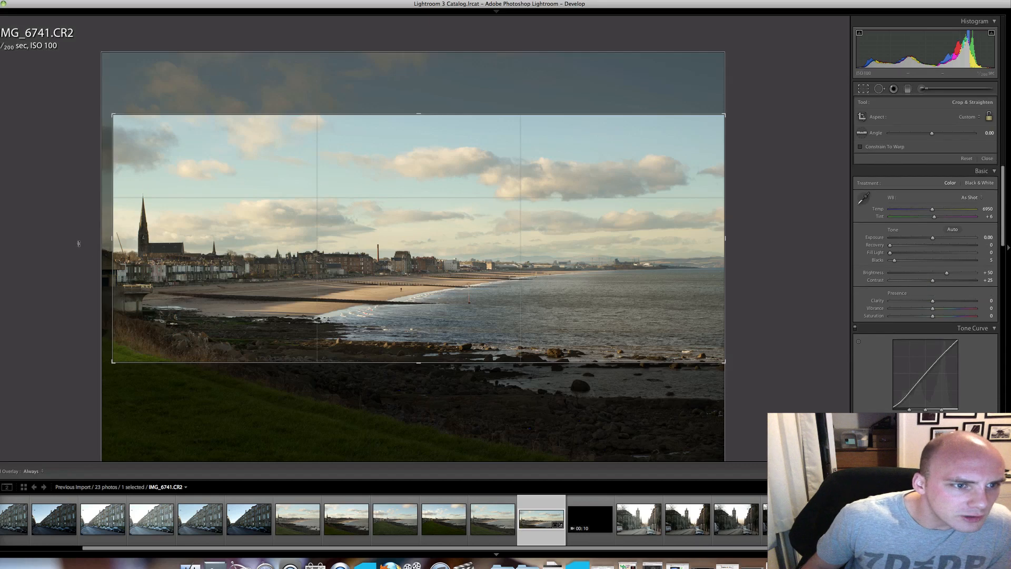
left_click_drag(113, 239, 105, 240)
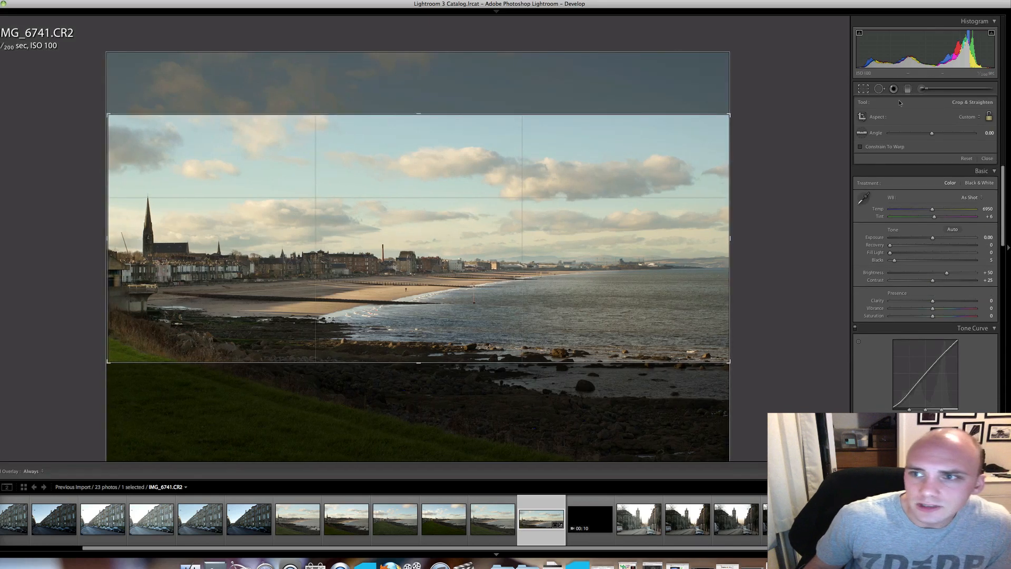
left_click(922, 90)
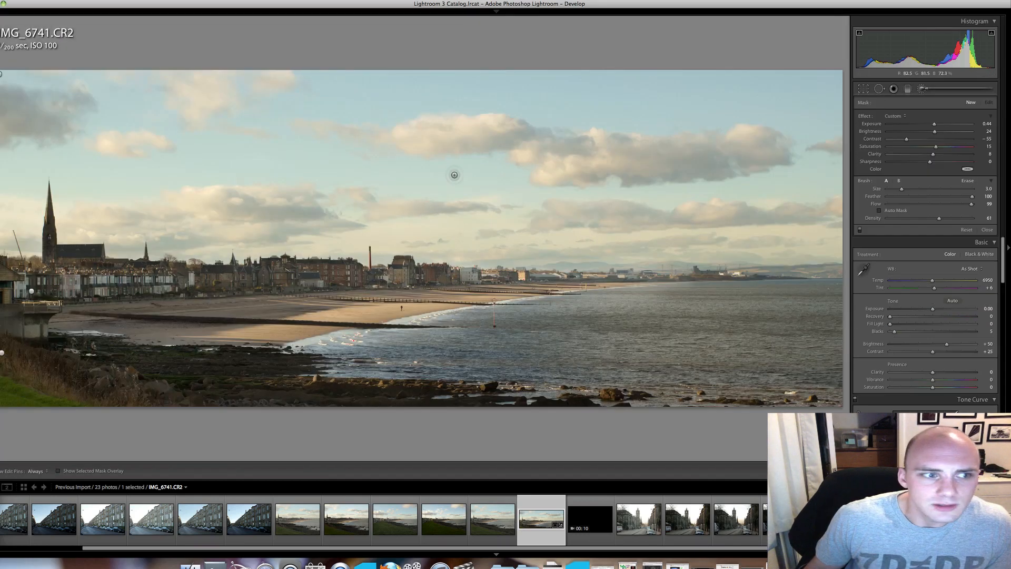
Remove the crane beside the church spire with Spot Removal in Clone mode, starting with a size 76 spot.
left_click(879, 88)
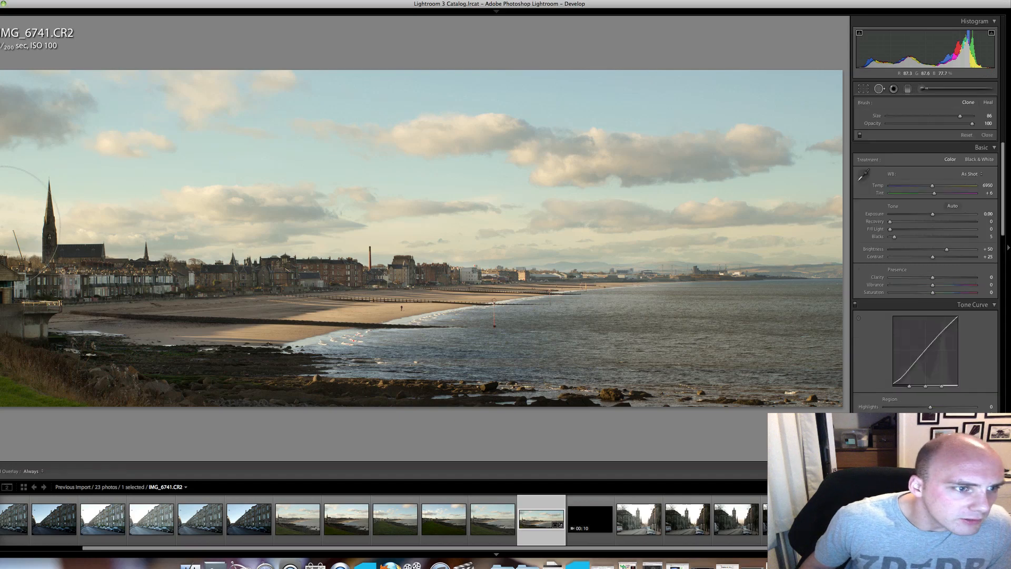
scroll(7, 229, "down", 2)
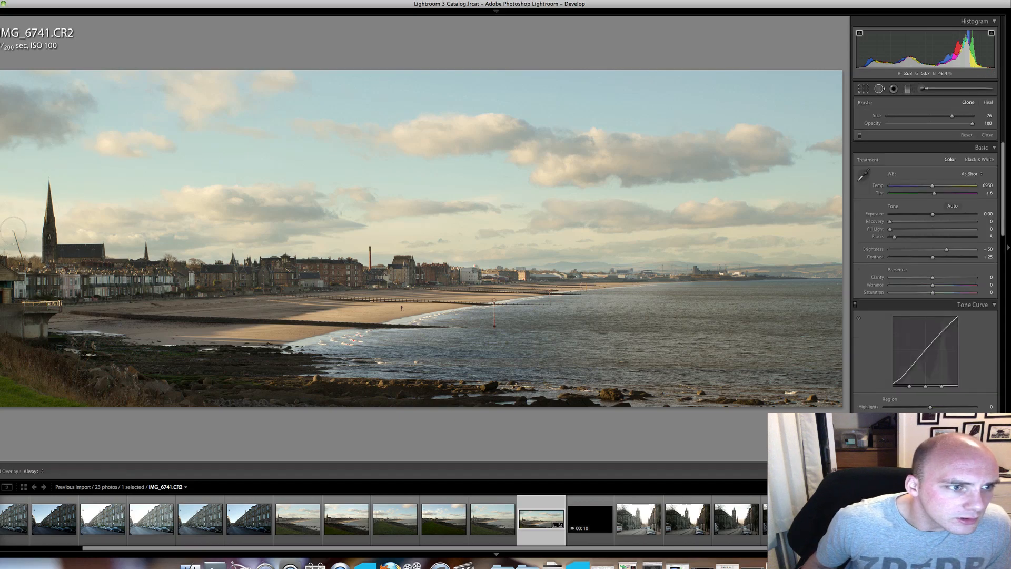
left_click(18, 239)
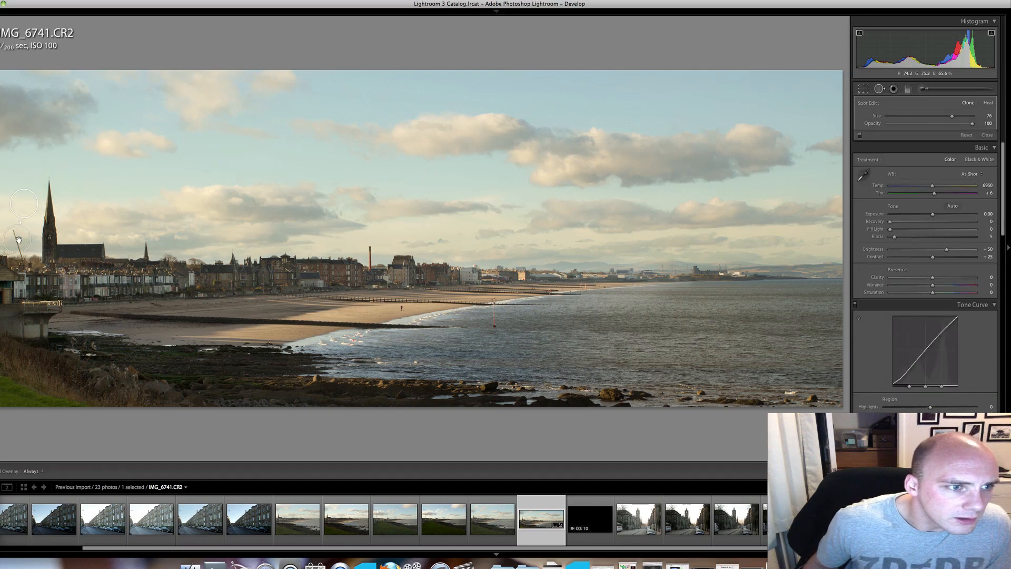
scroll(20, 252, "down", 10)
left_click(20, 257)
left_click(879, 89)
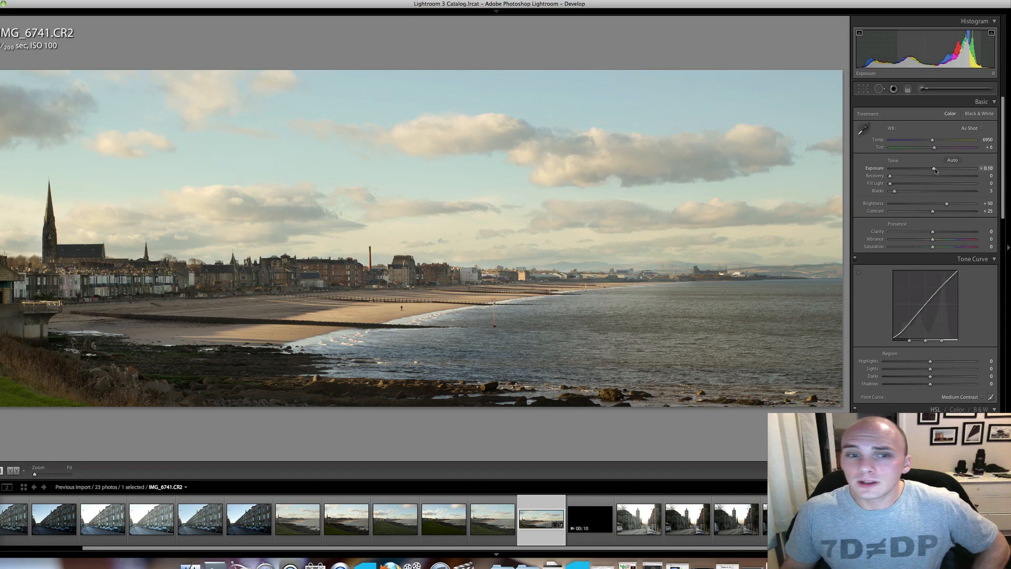
Set exposure to +0.50, recovery 8, fill light 3, blacks 9, brightness +55, contrast +39, clarity +53, vibrance +26 and saturation +2.
left_click_drag(934, 169, 940, 168)
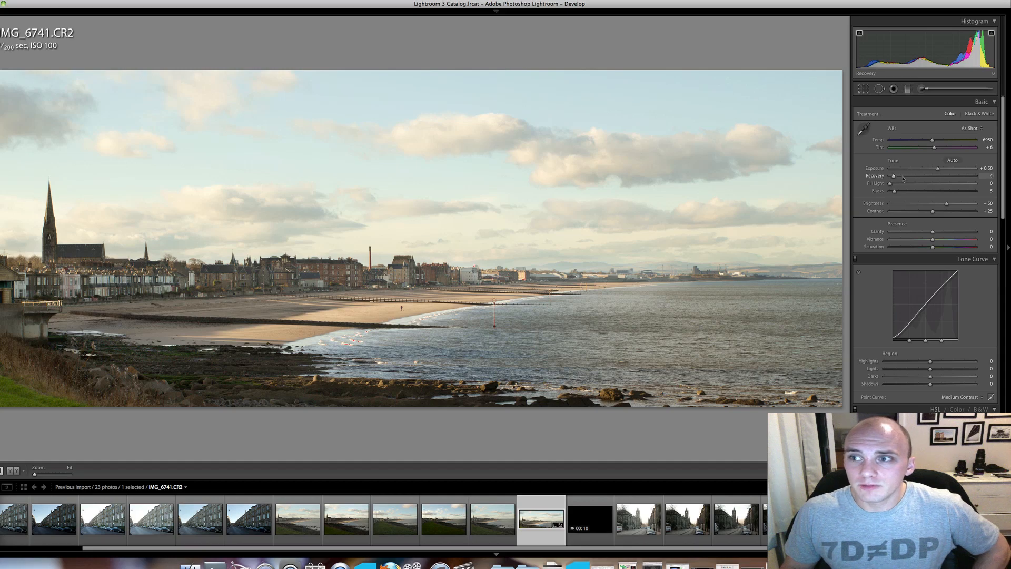
mouse_move(903, 178)
left_mouse_down()
mouse_move(962, 177)
mouse_move(899, 179)
left_mouse_up()
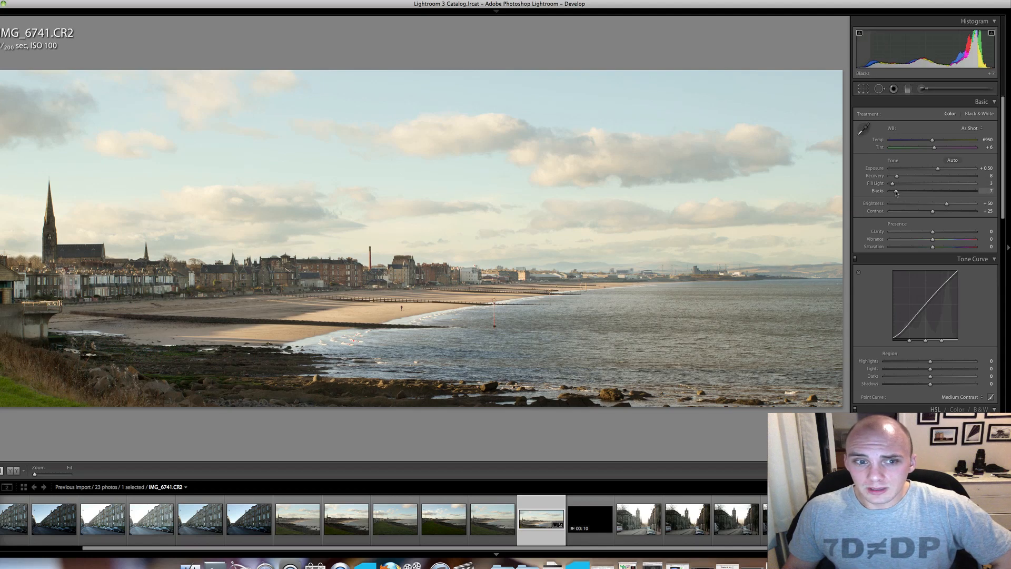
left_click_drag(898, 193, 900, 192)
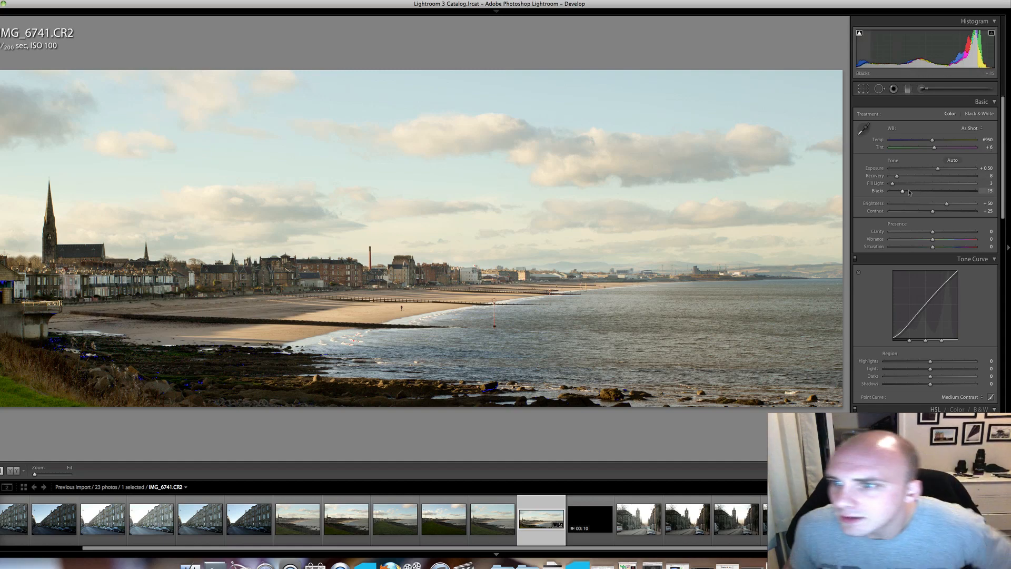
left_click_drag(899, 195, 949, 208)
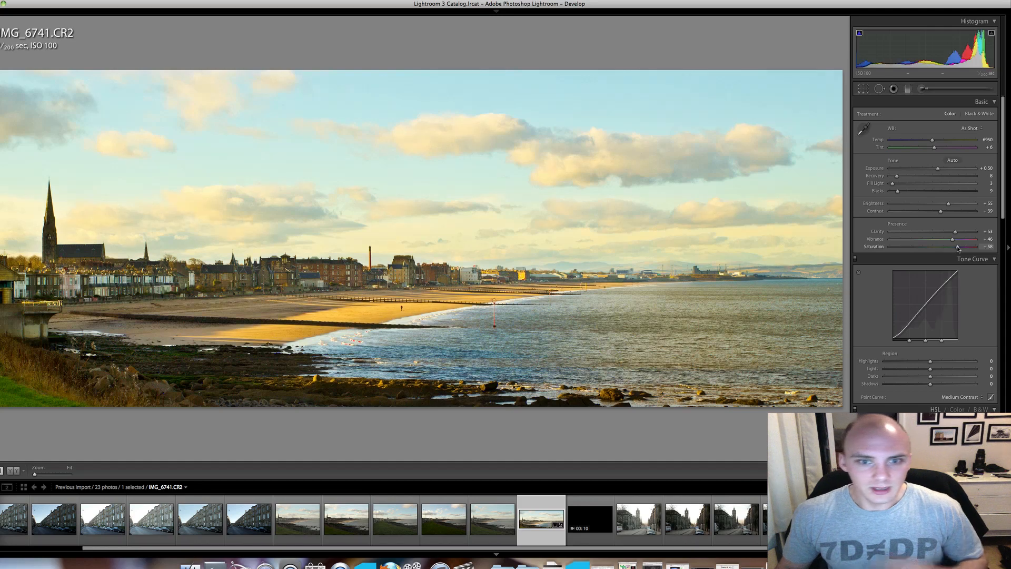
left_click_drag(937, 250, 945, 242)
Deepen the sky by setting aqua and blue luminance to -23, aqua saturation to +24 and blue saturation to +25.
scroll(944, 242, "down", 5)
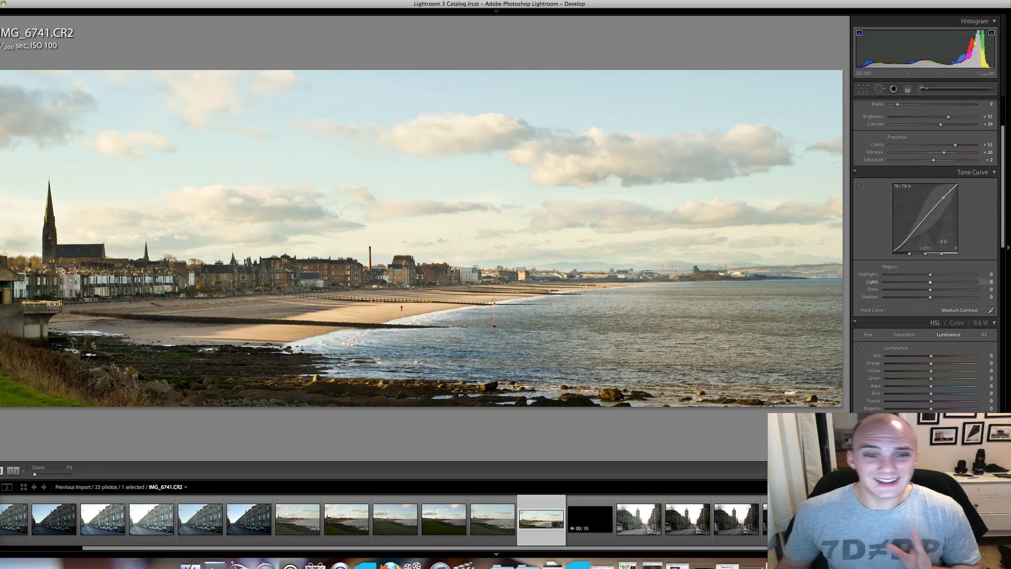
scroll(943, 241, "down", 5)
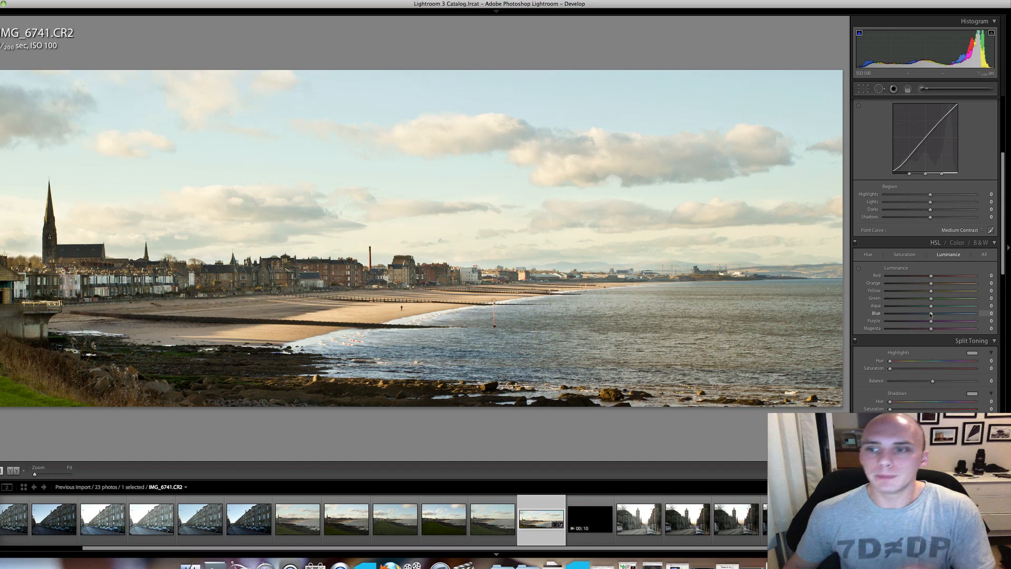
left_click_drag(930, 317, 923, 316)
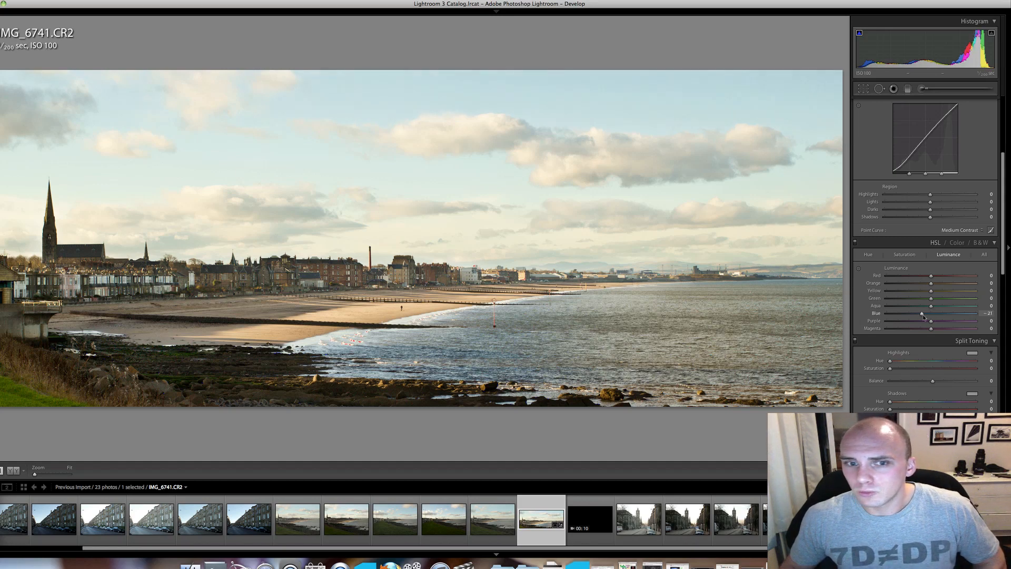
left_click_drag(931, 308, 921, 308)
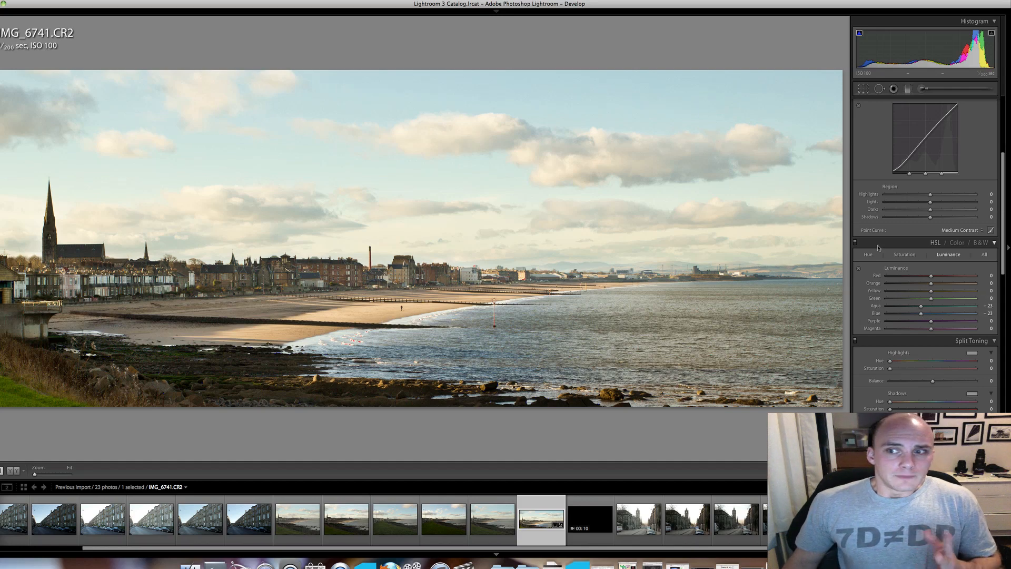
left_click(910, 255)
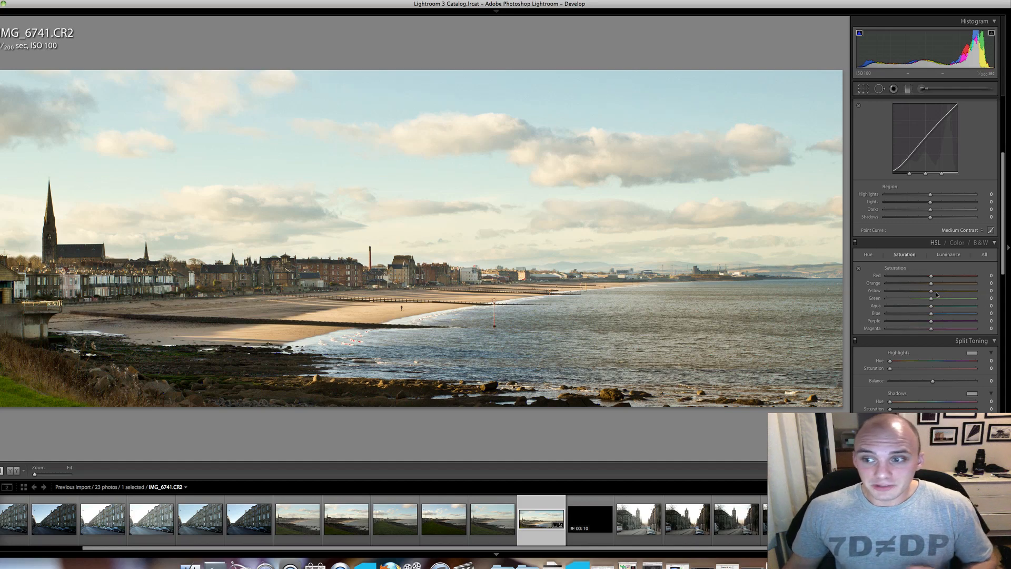
left_click(942, 314)
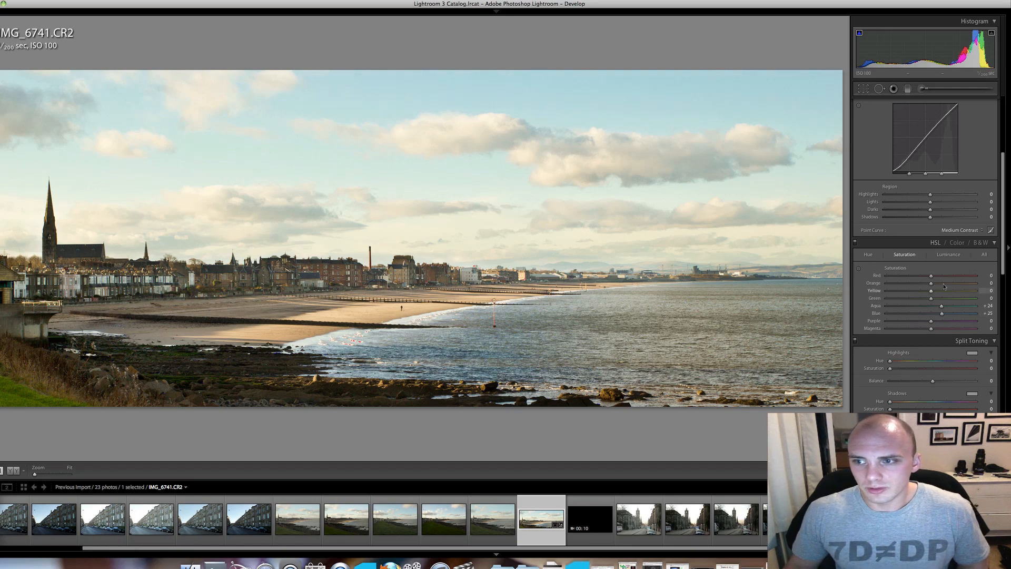
Warm the beach with orange luminance +28 and orange saturation +21, and adjust the yellow luminance.
left_click(948, 254)
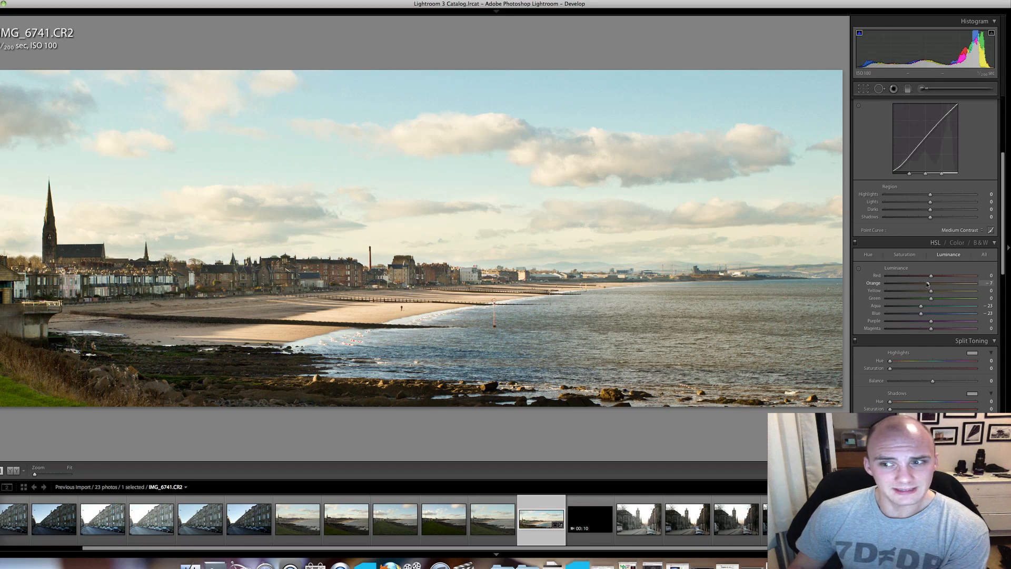
left_click_drag(920, 285, 917, 285)
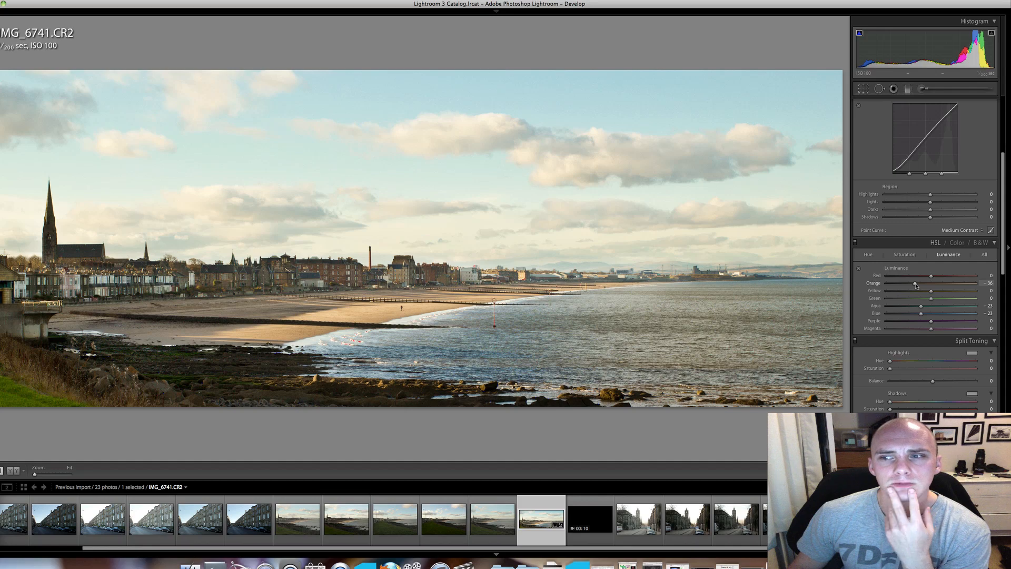
left_click_drag(942, 284, 943, 284)
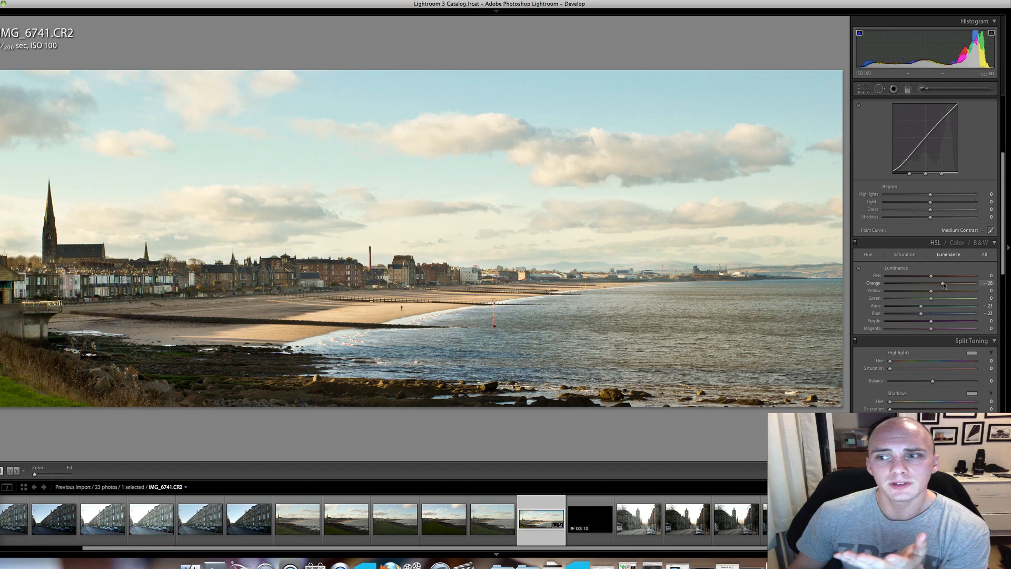
left_click(904, 254)
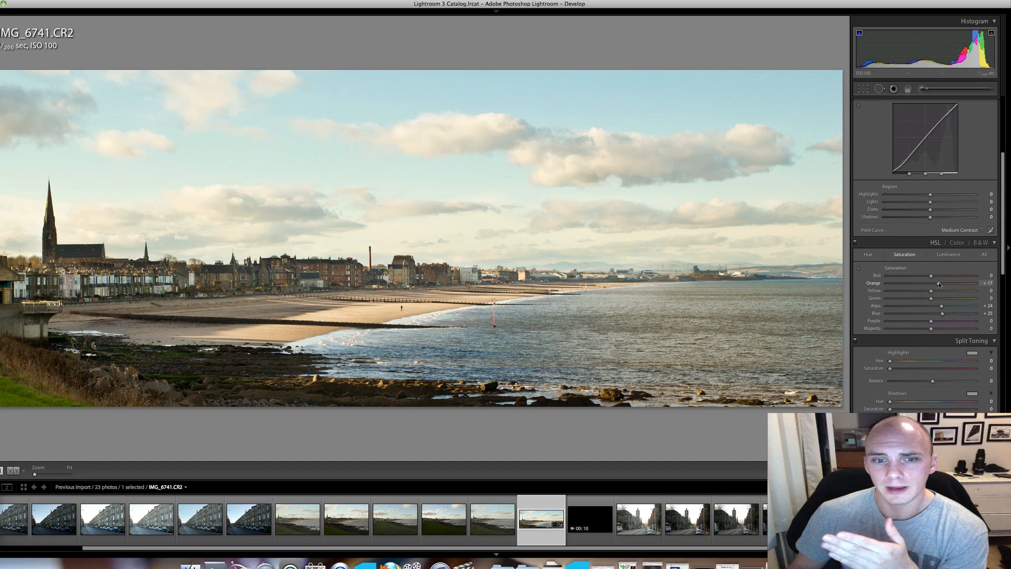
left_click(946, 256)
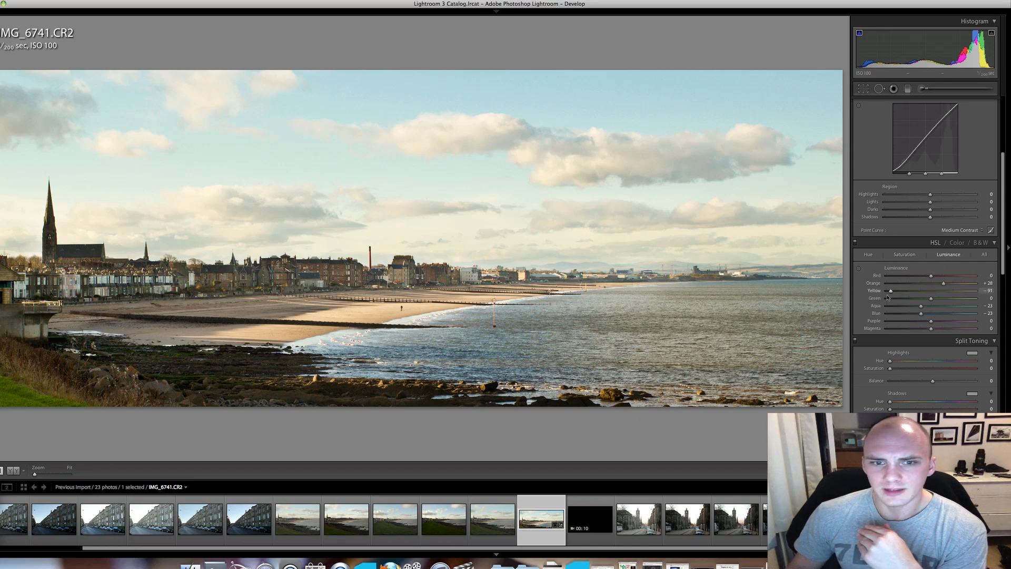
left_click_drag(888, 296, 933, 292)
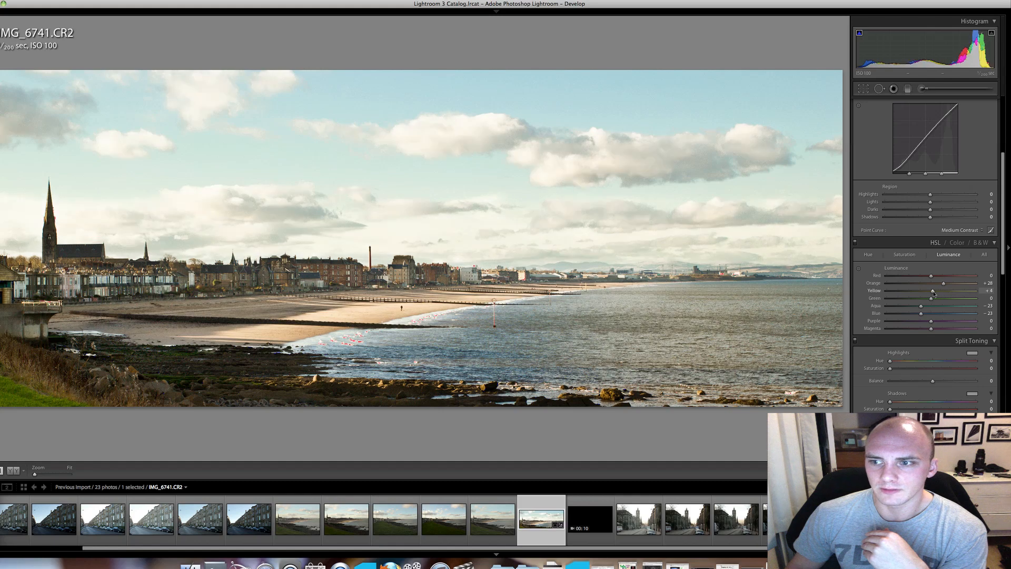
Move the detail preview onto the buildings and set the sharpening amount to 56.
scroll(916, 277, "down", 5)
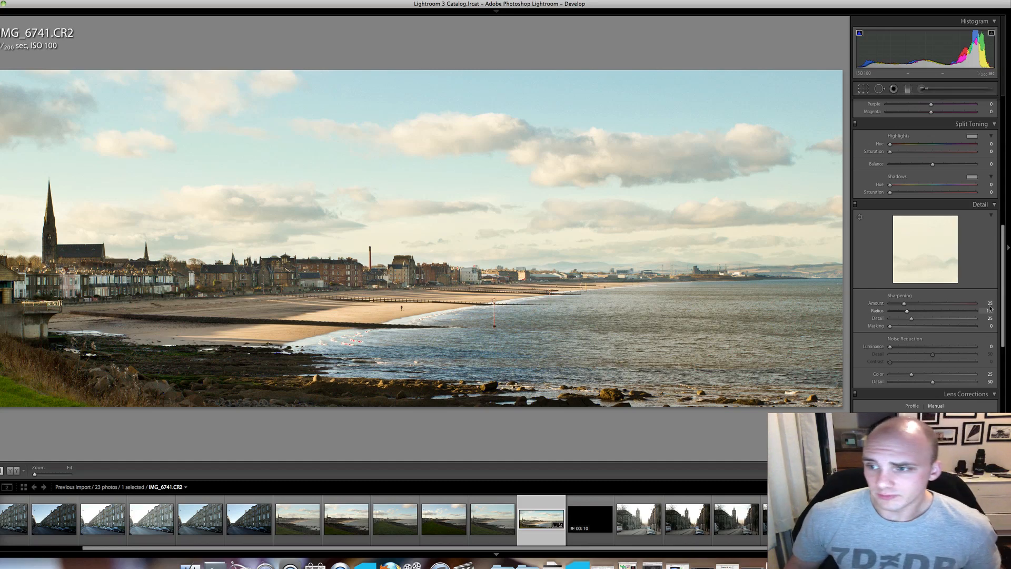
left_click_drag(940, 269, 878, 226)
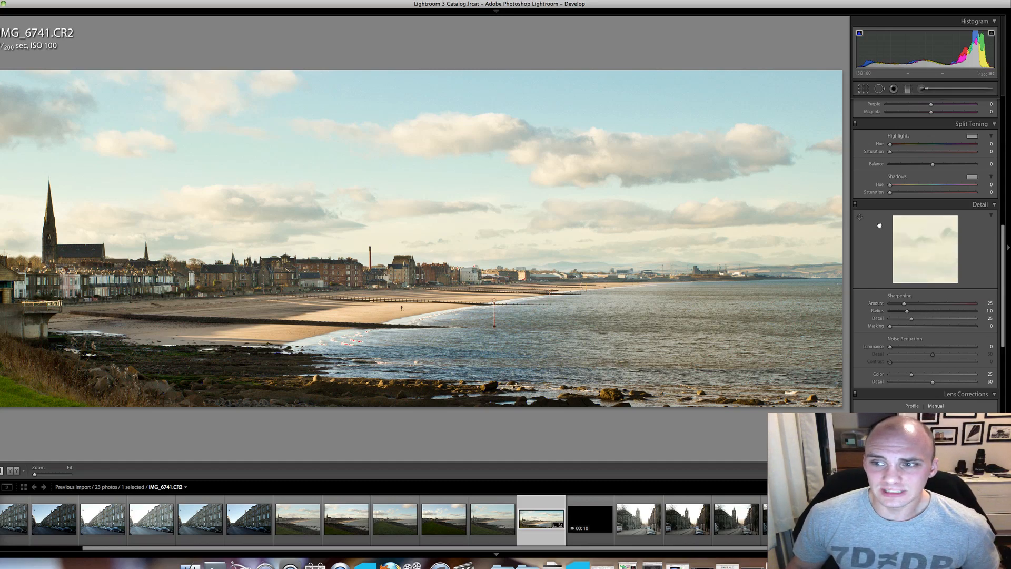
left_click(933, 304)
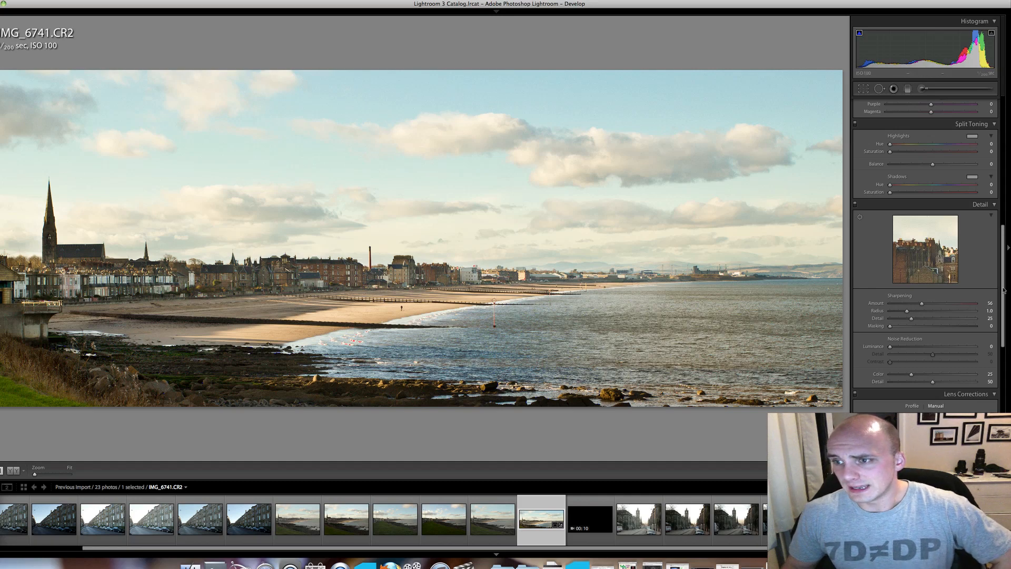
Raise the blue saturation to +51 and set the tone curve's Lights to +4.
scroll(1003, 290, "up", 10)
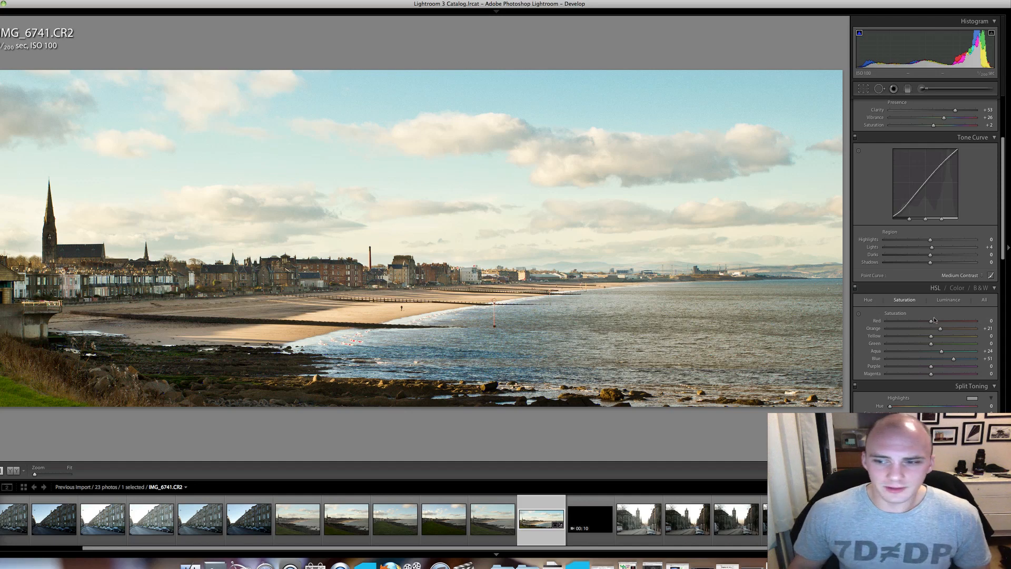
scroll(978, 221, "up", 3)
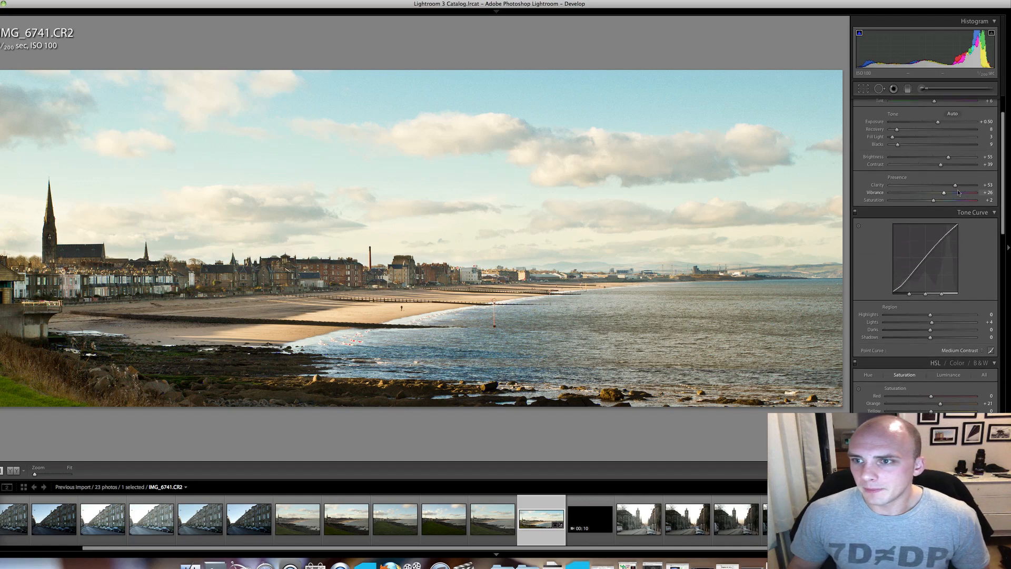
scroll(951, 199, "up", 2)
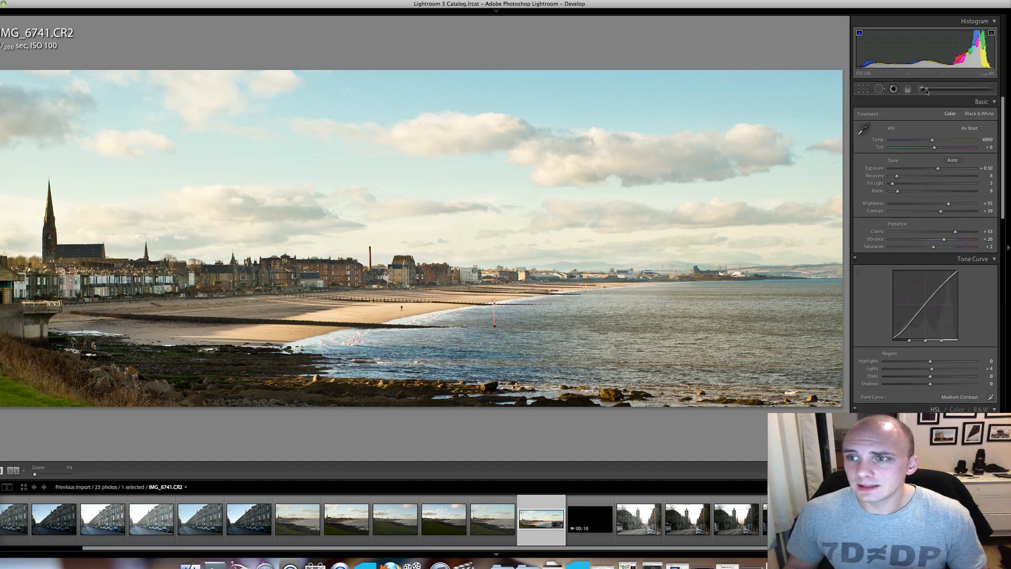
Brush saturation -33 and brightness 12 over the breaking waves near the rocks, and set the whole photo's fill light to 17 and brightness to +44.
left_click(922, 89)
left_click(911, 114)
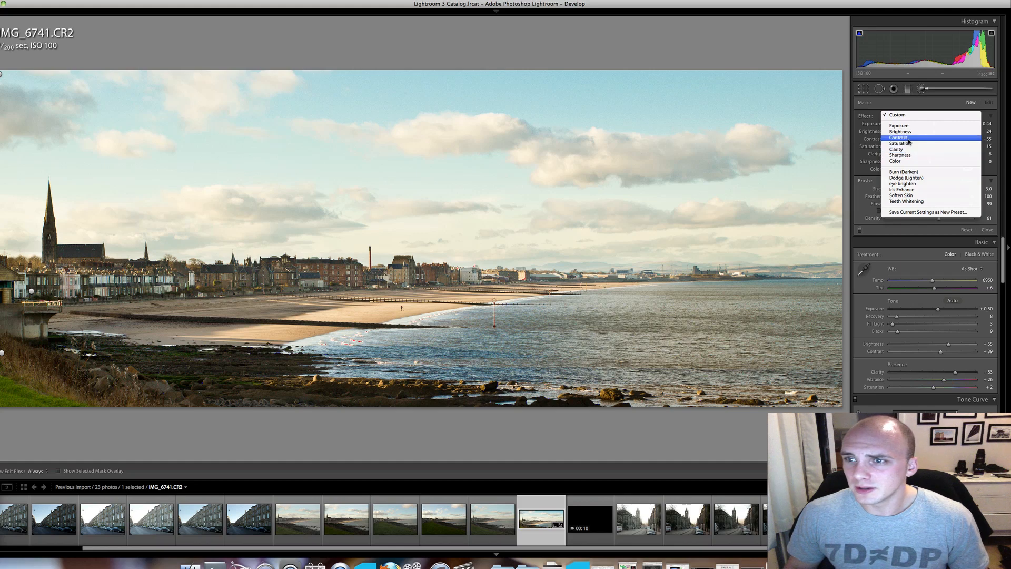
left_click(908, 143)
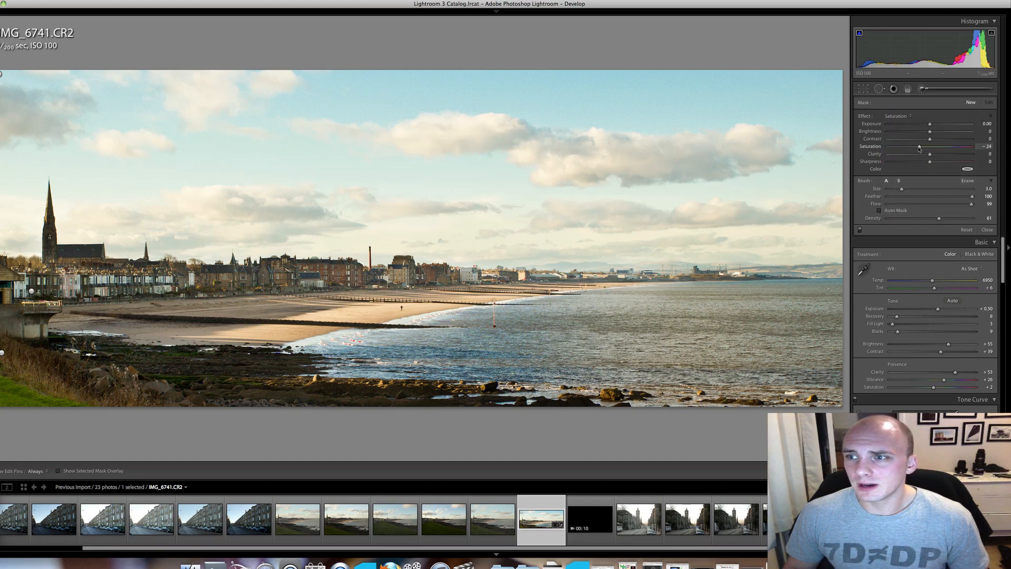
left_click_drag(917, 149, 915, 150)
scroll(381, 357, "up", 5)
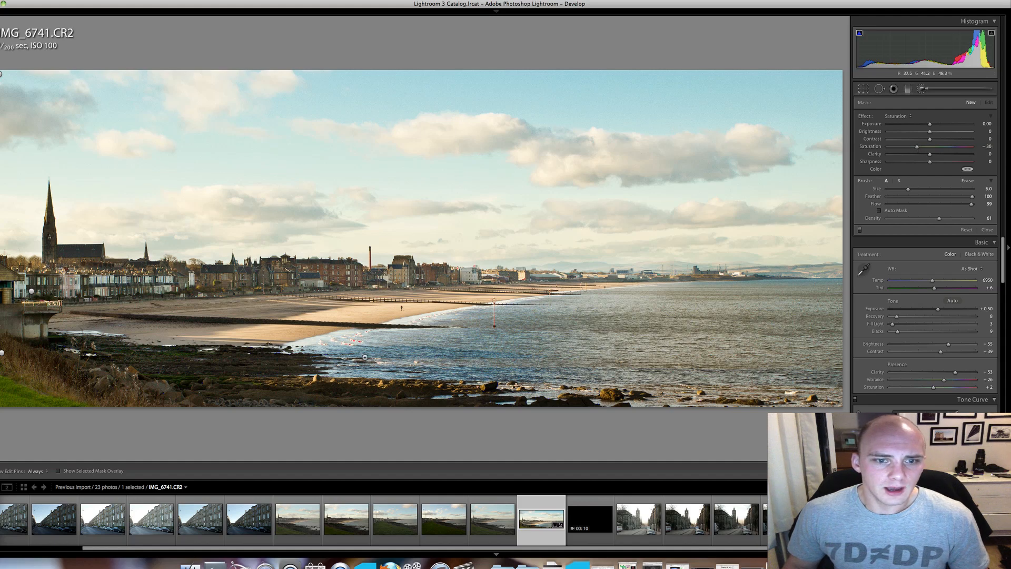
left_click(363, 357)
key("h")
scroll(564, 356, "up", 7)
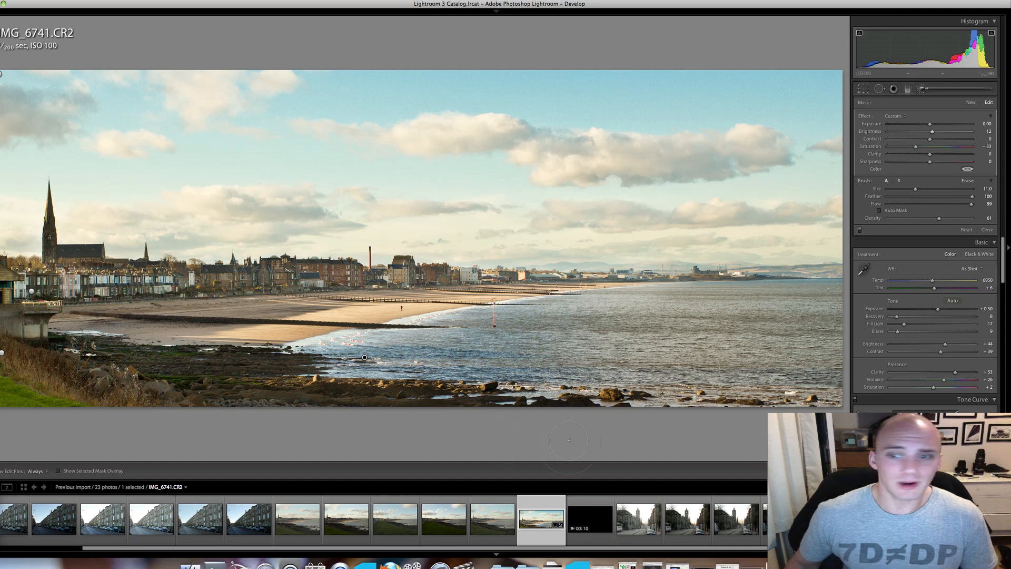
Compare the before and after versions one above the other, hiding the filmstrip and the adjustment controls to enlarge them.
key("alt+y")
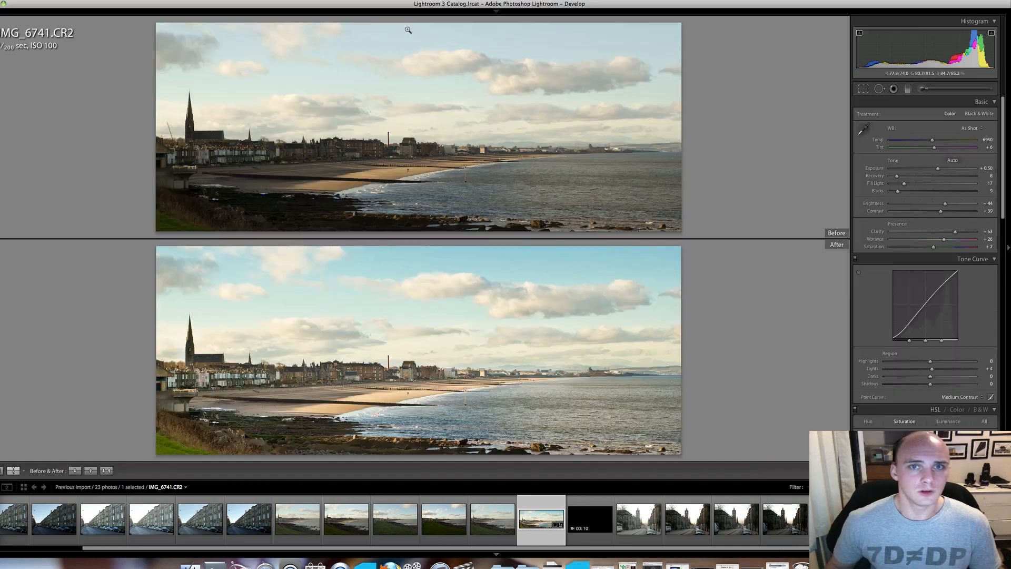
left_click(498, 554)
left_click(1007, 282)
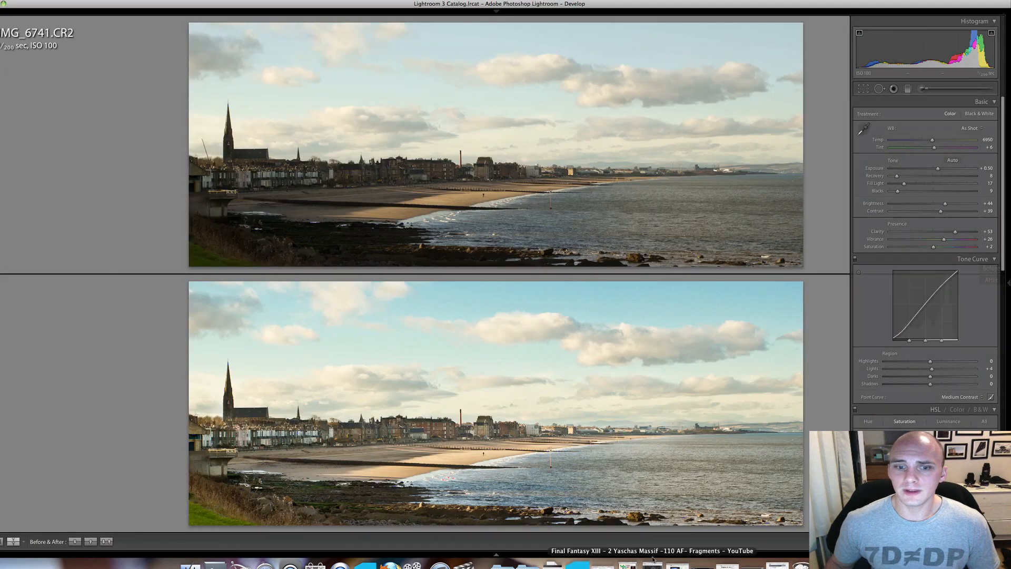